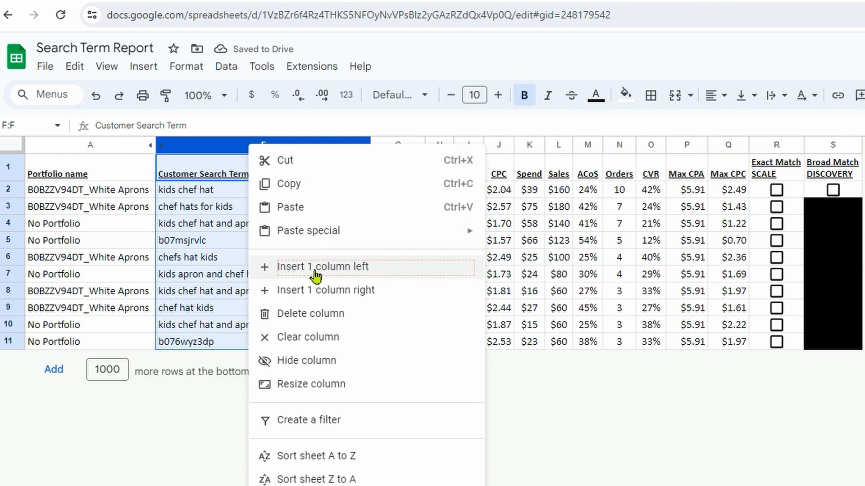
Step: Insert two blank columns directly before the Customer Search Term column
left_click(317, 266)
left_click(279, 199)
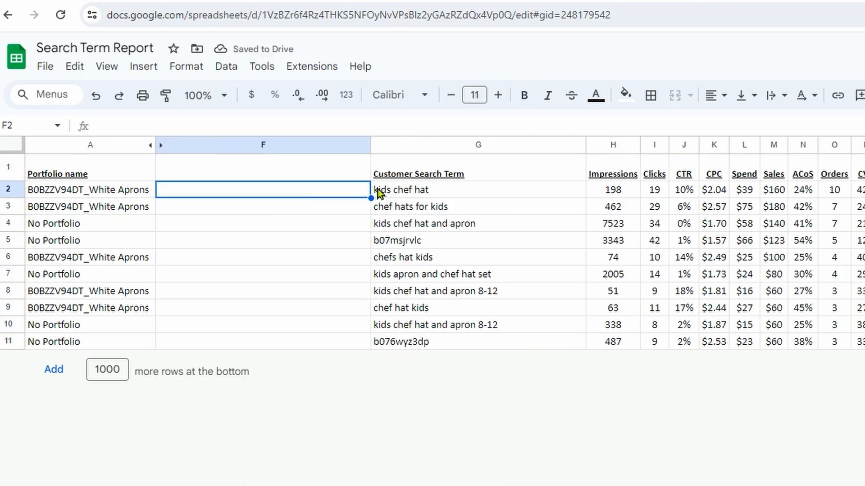
right_click(299, 149)
left_click(354, 293)
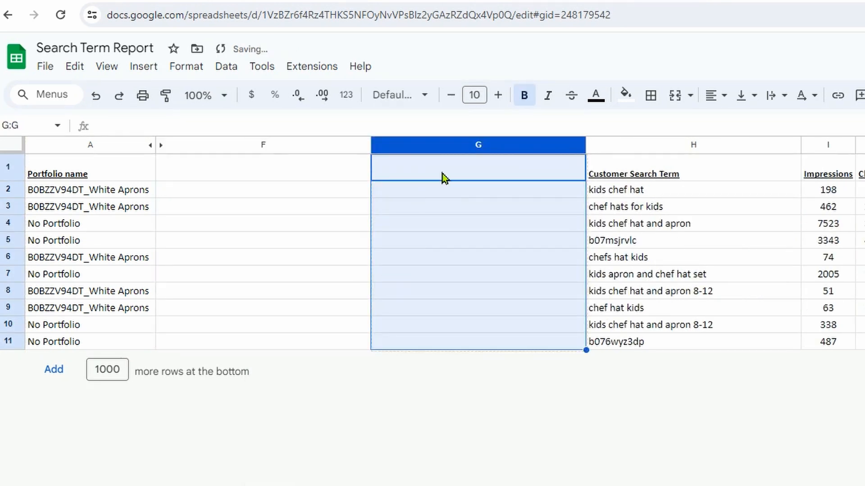
Step: Enter "BR_ASIN_Search Term" in F2 and copy it to F1 as the column header
left_click(242, 197)
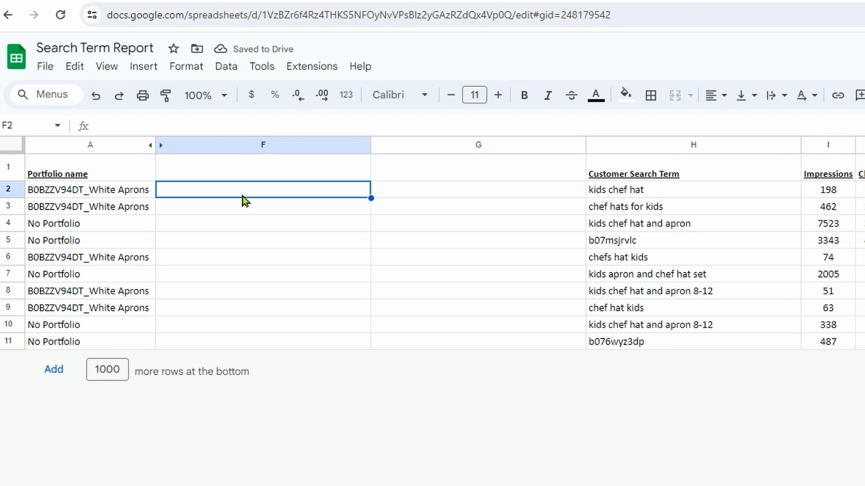
type("BR_ASIN_")
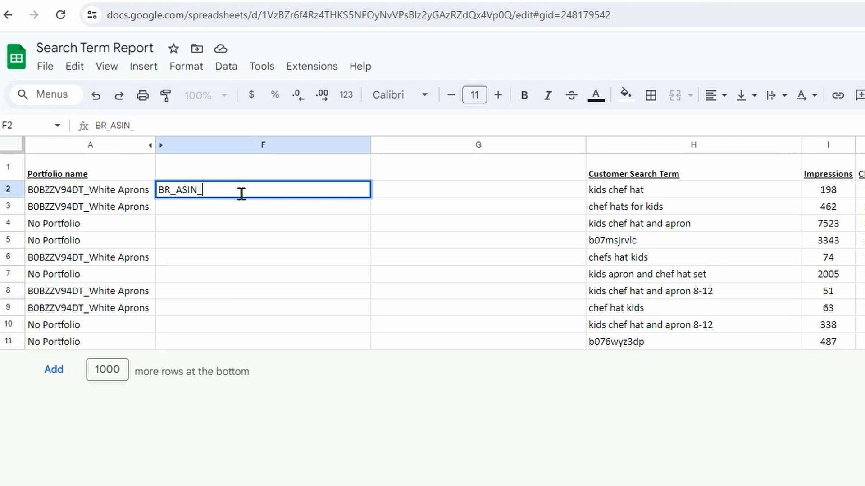
type("Search Term")
key("Return")
key("Up")
key("ctrl+c")
key("Up")
key("ctrl+v")
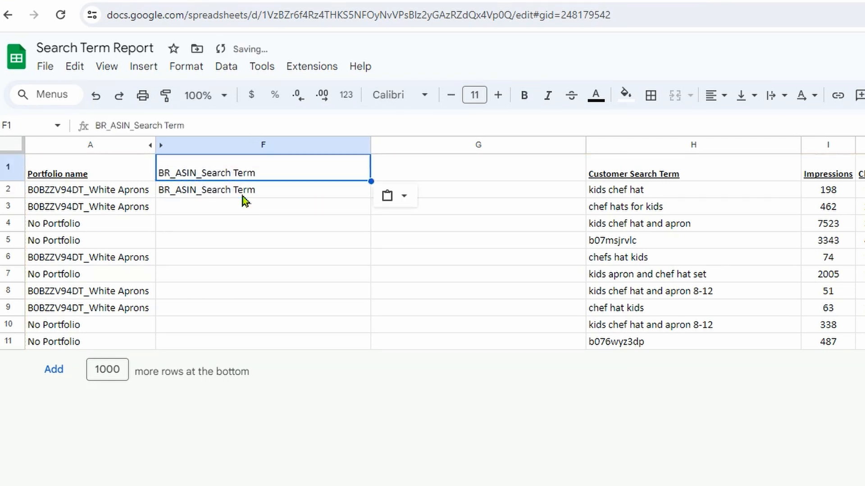
Step: Move the duplicate label from F2 to G1 and change it to "OP_ASIN_Search Term"
key("Down")
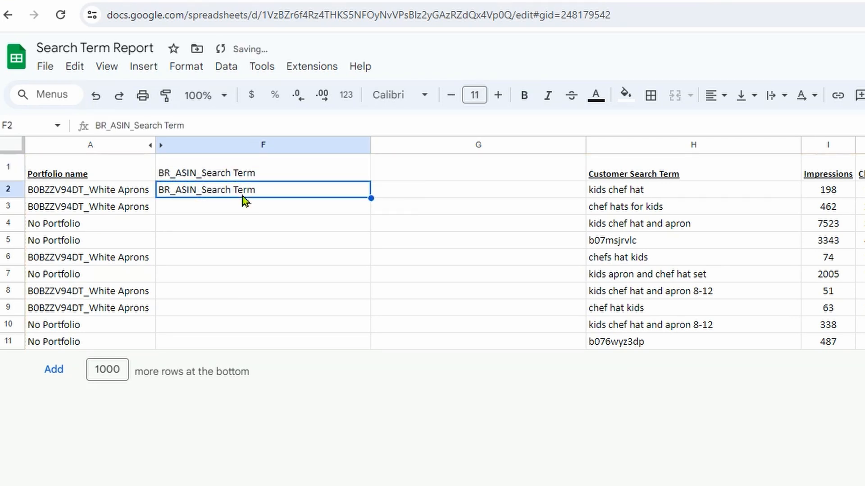
key("ctrl+x")
key("Up")
key("Right")
key("ctrl+v")
key("Return")
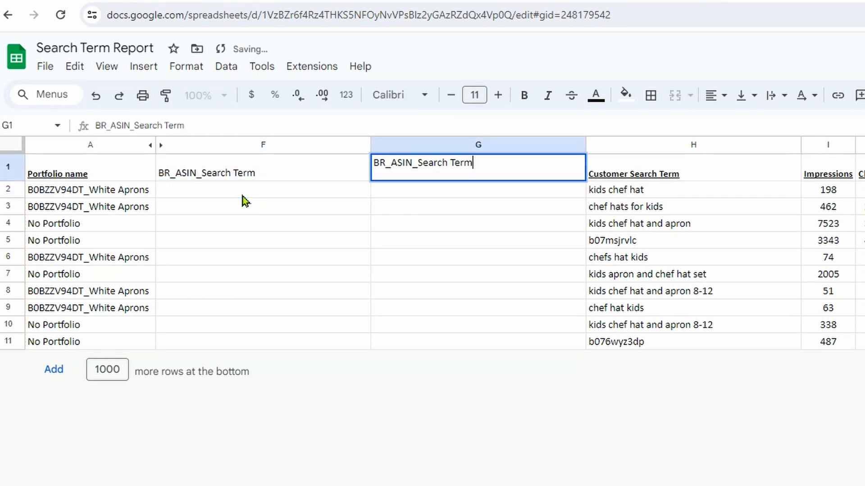
key("Home")
key("Delete")
key("Delete")
type("OP")
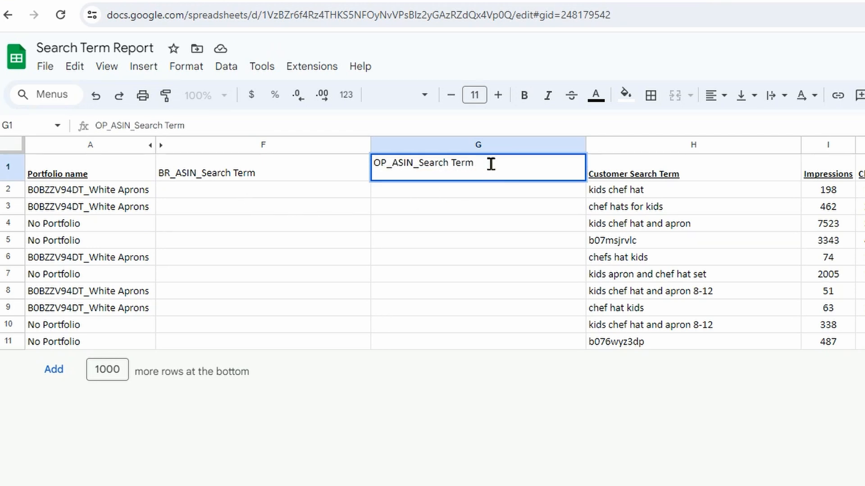
Step: Add "OW_ASIN_Search Term" as a second line in the G1 header
key("ctrl+Return")
key("Return")
key("alt+Return")
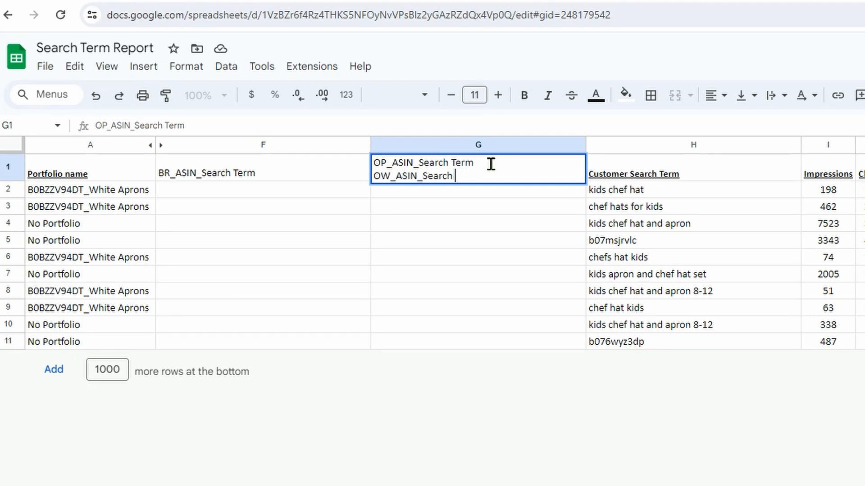
key("Return")
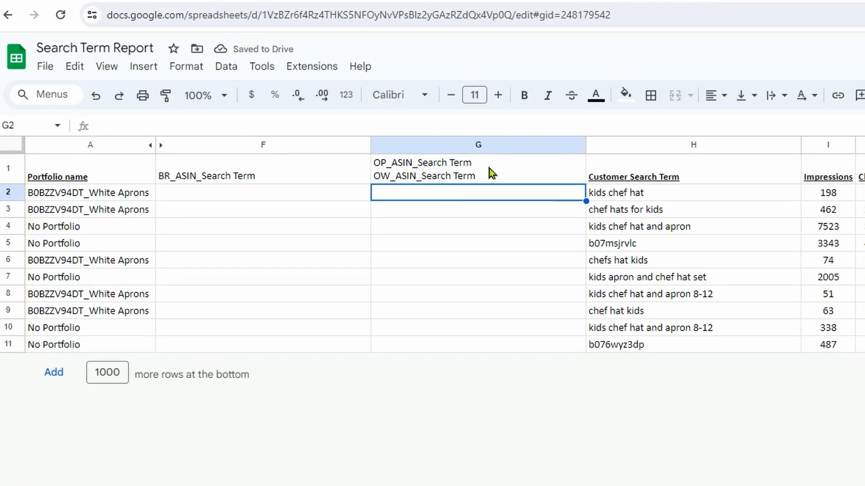
Step: Enter "BR_B0BZZV94DT_kids chef hat" in F2, taking the ASIN from the portfolio name in A2
left_click(622, 244)
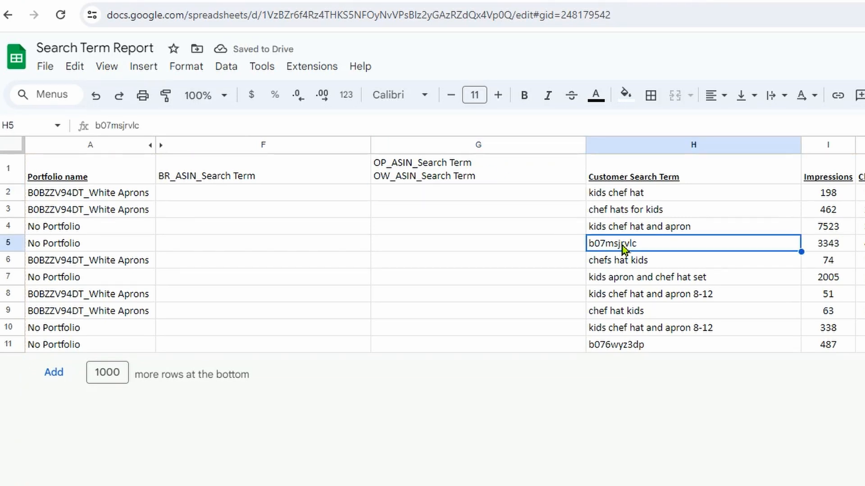
left_click(248, 196)
double_click(248, 196)
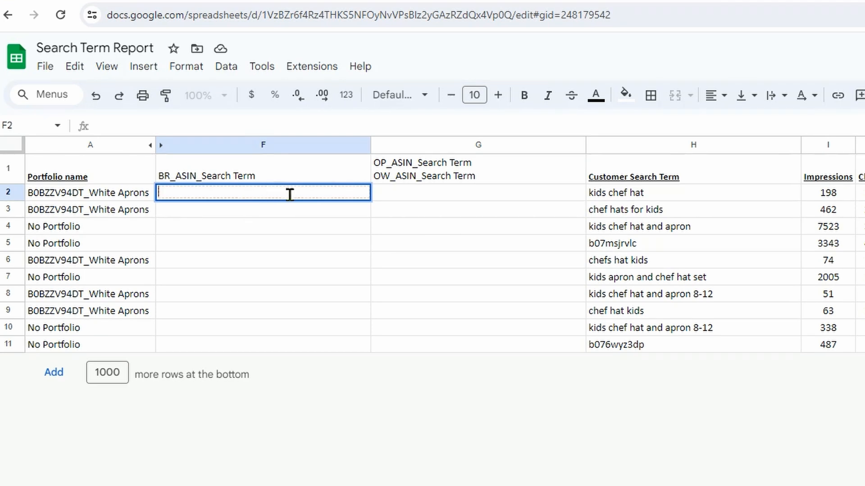
left_click(89, 194)
double_click(95, 193)
left_click_drag(80, 193, 27, 193)
double_click(225, 193)
type("BR_")
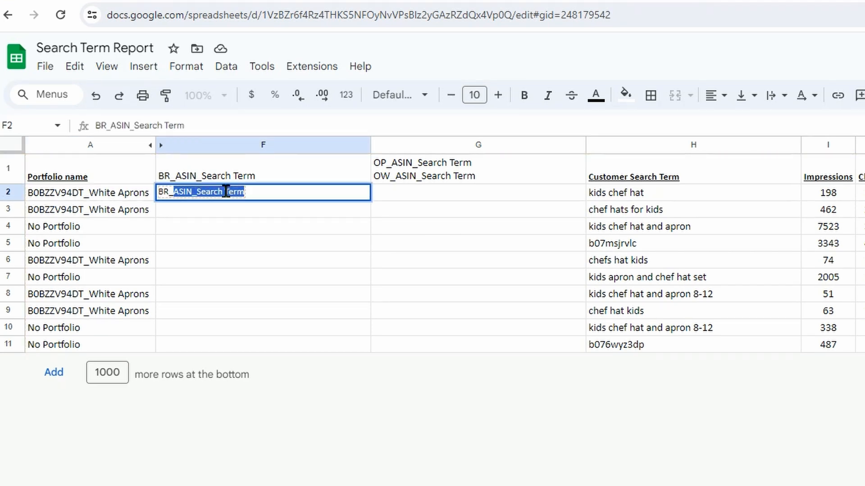
key("ctrl+v")
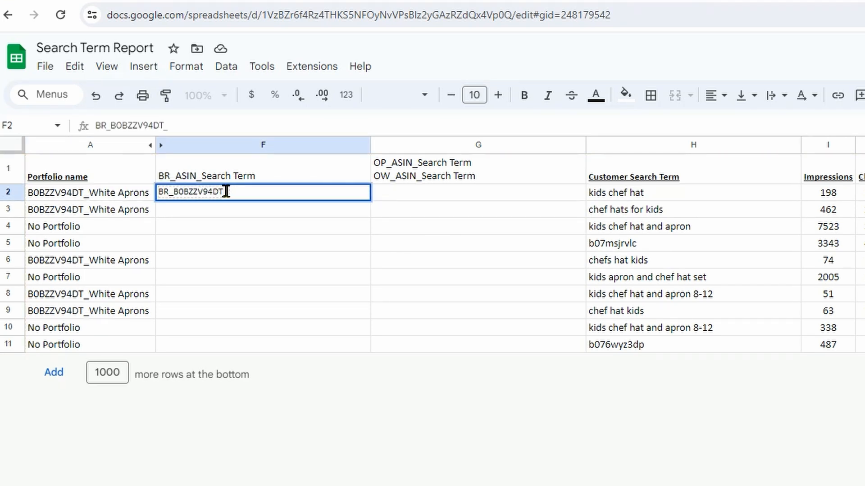
type("_kids chef hat")
key("Return")
Step: Fill F3 with "BR_B0BZZV94DT_chef hats for kids", based on the name from F2
key("ctrl+v")
key("F2")
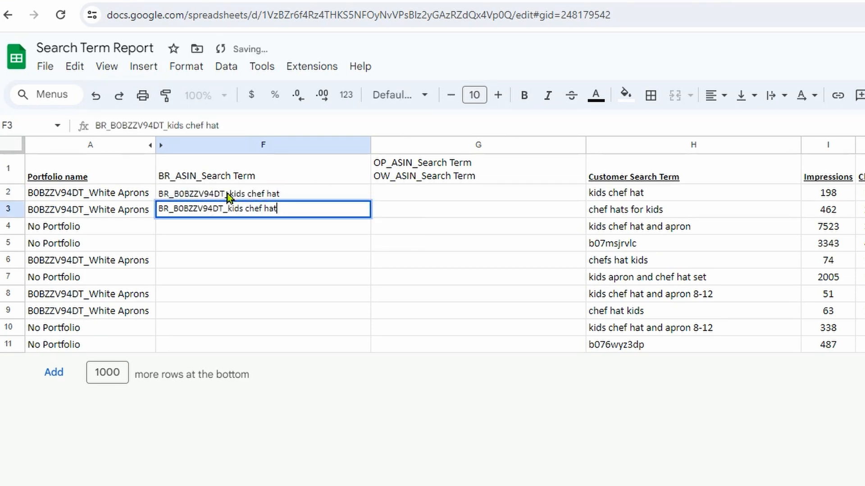
type("s for")
type(" kids")
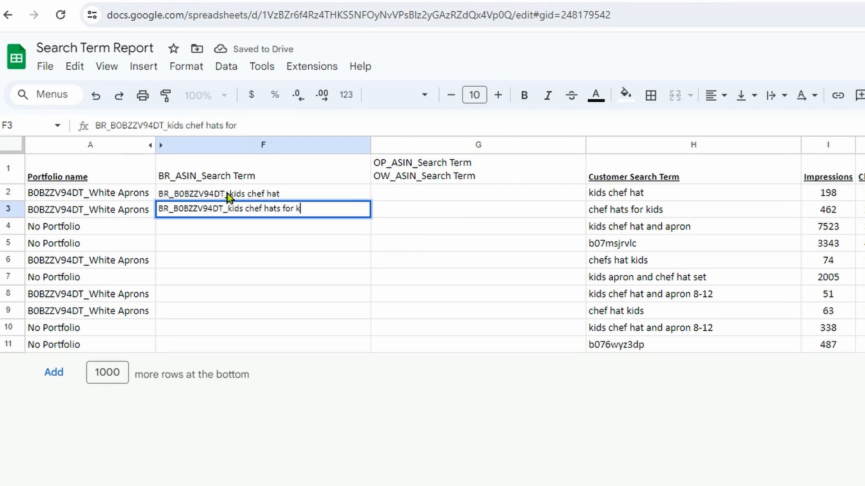
key("ctrl+Left")
key("ctrl+Left")
key("ctrl+Left")
key("ctrl+Left")
key("BackSpace")
key("BackSpace")
key("BackSpace")
key("BackSpace")
key("BackSpace")
key("Return")
Step: Enter "BR_B0BZZV94DT_kids chef hat and apron" in F4
key("ctrl+v")
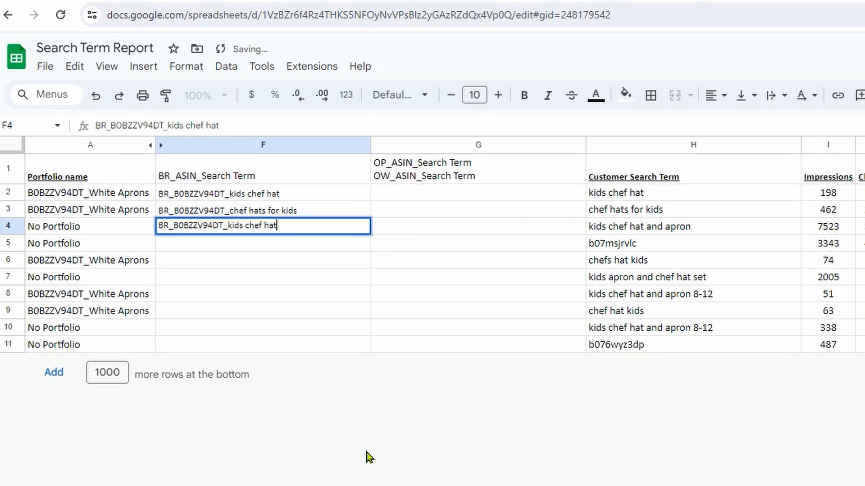
type("and a")
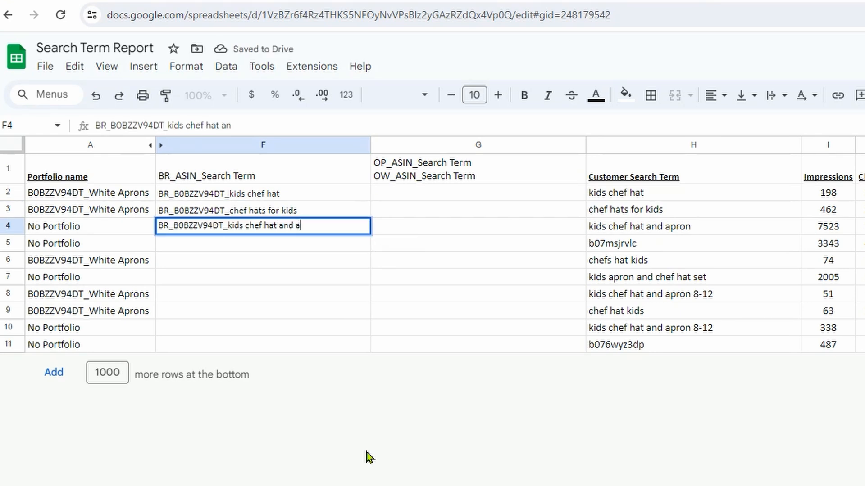
type("pron")
key("Return")
key("Return")
Step: Give F3 a black fill colour and extend the cell down through F11
key("Up")
key("Up")
key("Up")
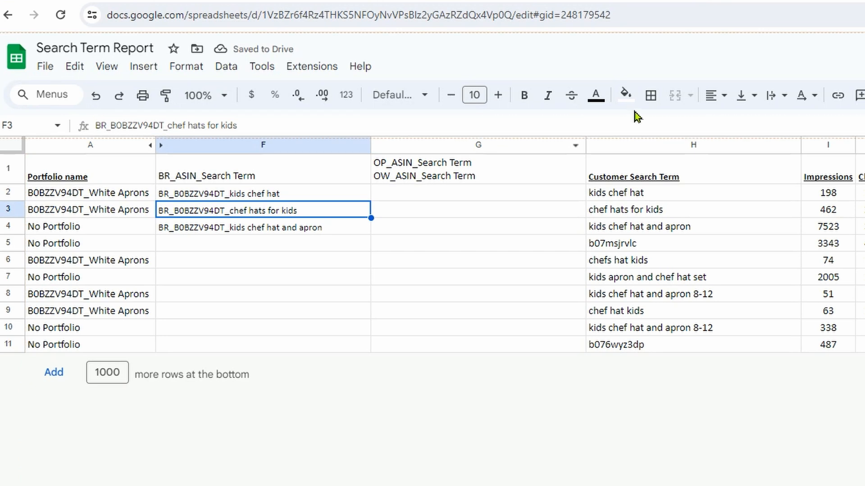
left_click(625, 95)
left_click(629, 142)
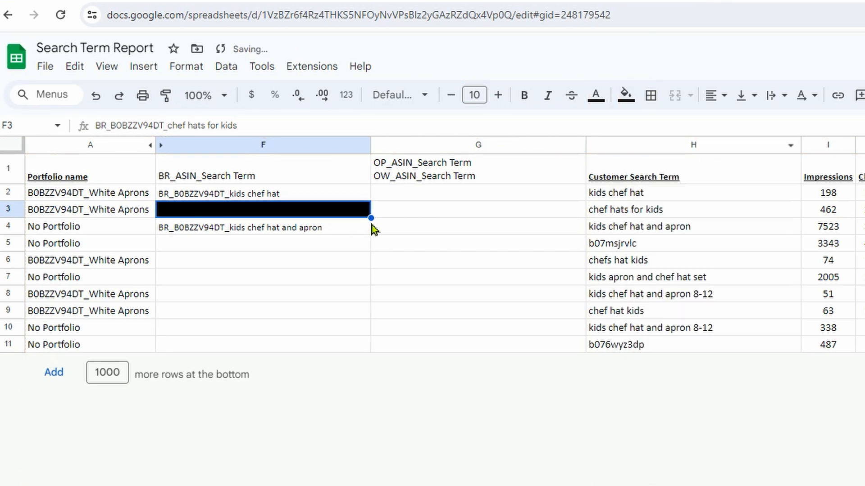
left_click_drag(371, 217, 354, 363)
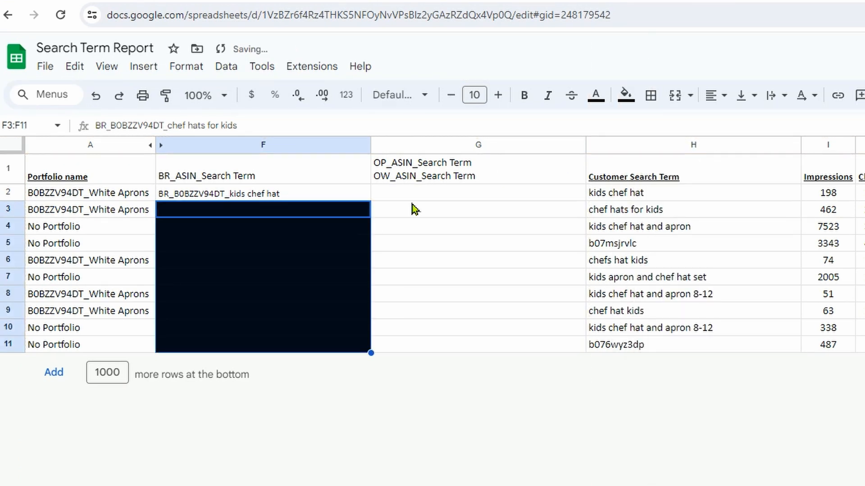
Step: Copy the "OW_ASIN_Search Term" line from the G1 header into G2 and select its part after the prefix
left_click(412, 204)
left_click(420, 196)
left_click(443, 171)
key("Return")
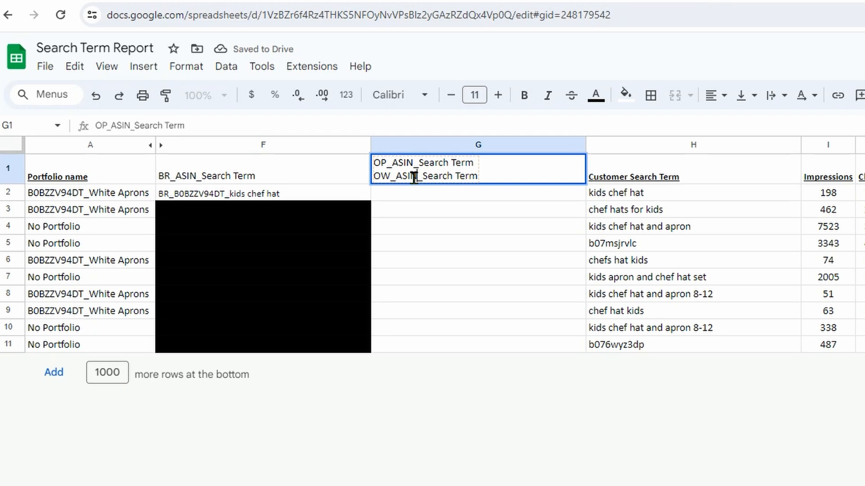
key("shift+Home")
key("ctrl+c")
left_click(413, 196)
key("ctrl+v")
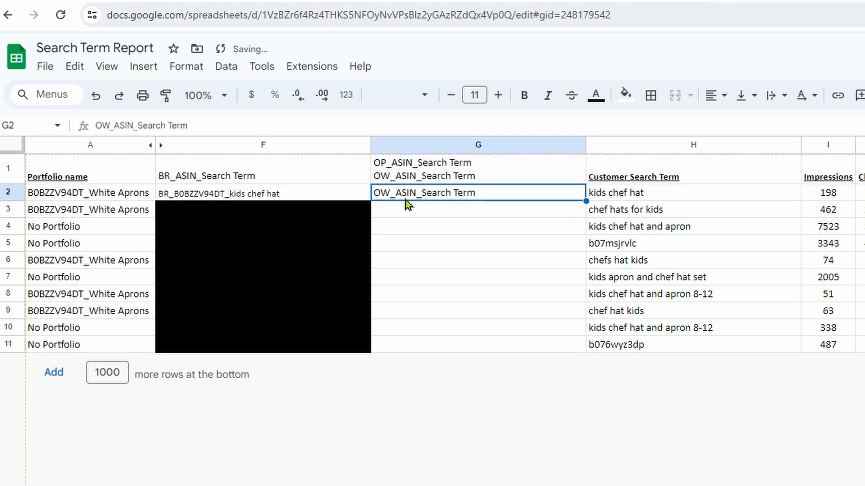
double_click(396, 193)
left_click_drag(396, 193, 551, 189)
key("ctrl+c")
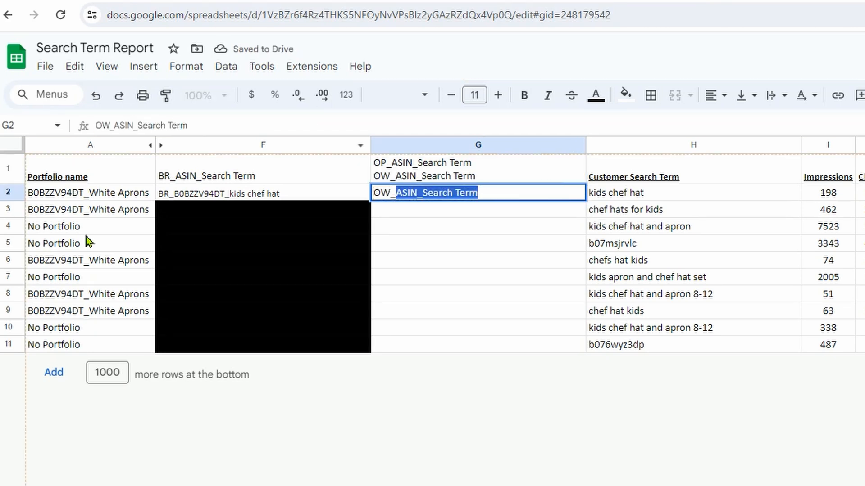
Step: Copy the F2 name into G2 and change its prefix so it reads "OW_B0BZZV94DT_kids chef hat"
left_click(202, 198)
key("ctrl+c")
left_click(410, 193)
key("ctrl+v")
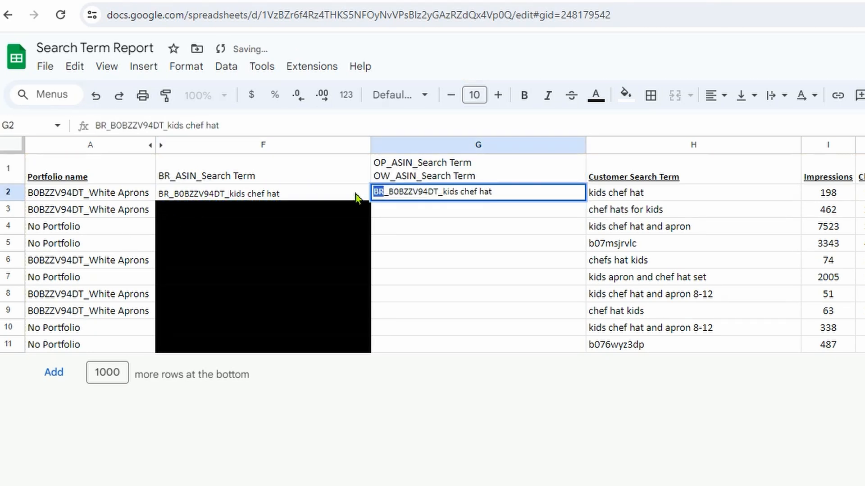
key("Return")
key("Home")
key("Delete")
key("Delete")
type("W")
key("BackSpace")
type("OW")
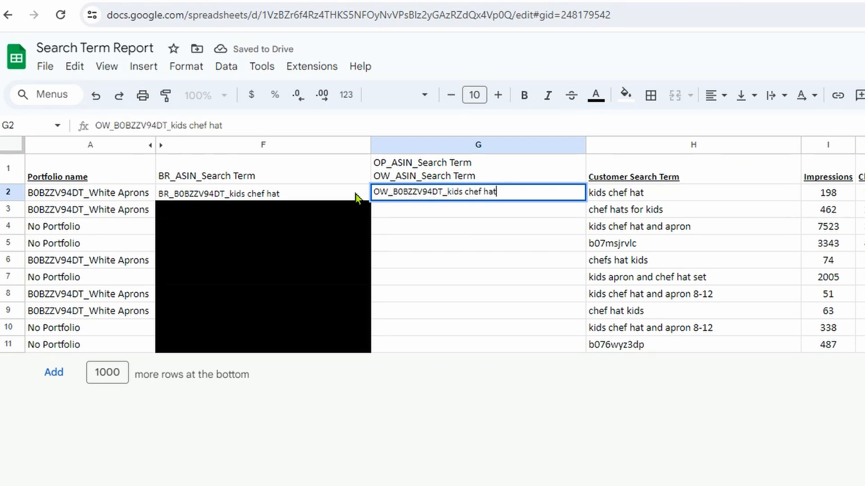
key("ctrl+Return")
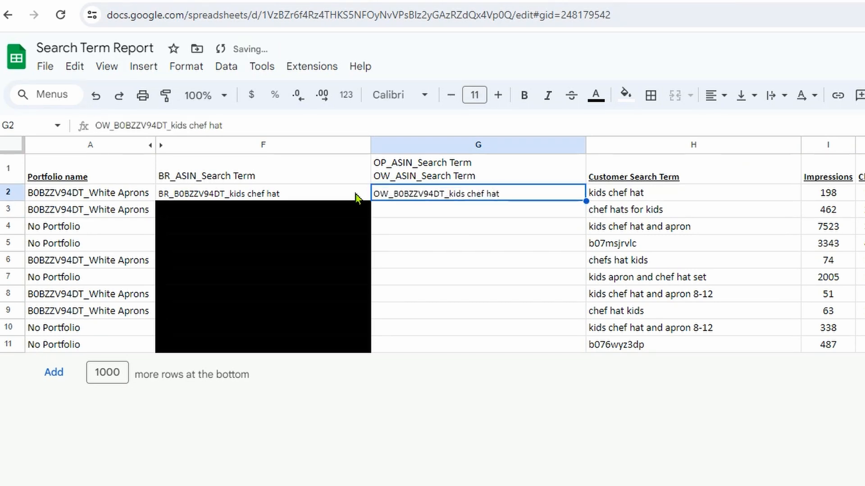
Step: Copy the G2 name into G3, G4 and G6 through G10, skipping the row whose search term is an ASIN
key("ctrl+c")
key("Down")
key("ctrl+v")
key("Down")
key("ctrl+v")
key("Down")
key("Down")
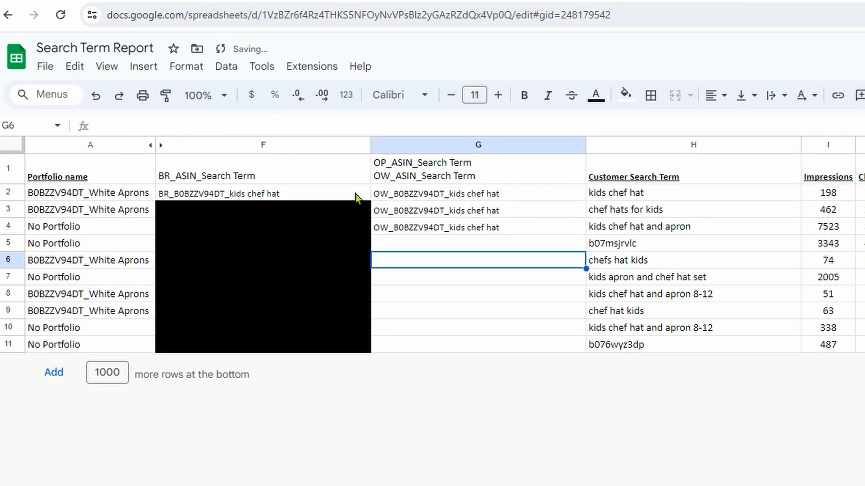
key("ctrl+v")
key("Down")
key("ctrl+v")
key("Down")
key("ctrl+v")
key("Down")
key("ctrl+v")
key("Down")
key("ctrl+v")
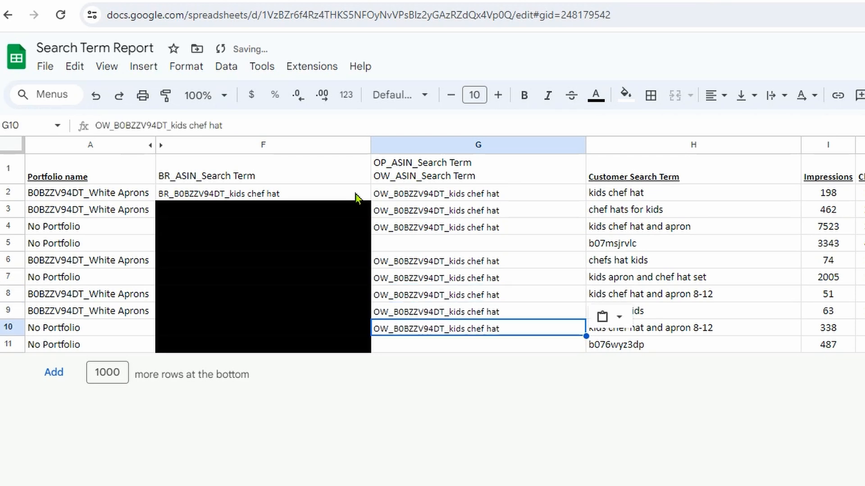
Step: Paste the name into G5 and change its prefix so it reads "OP_B0BZZV94DT_kids chef hat"
key("Down")
key("Up")
key("Up")
key("Up")
key("Up")
key("Up")
key("Up")
key("Up")
key("Up")
key("Up")
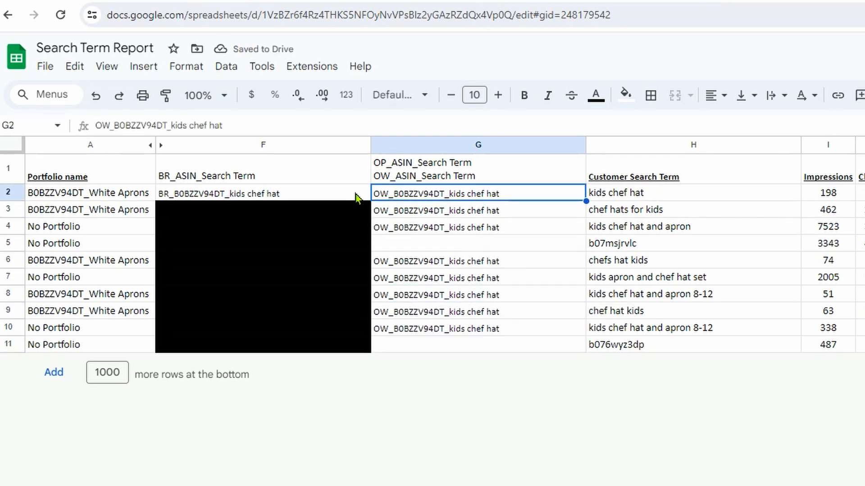
key("Up")
left_click(380, 243)
key("ctrl+v")
double_click(379, 242)
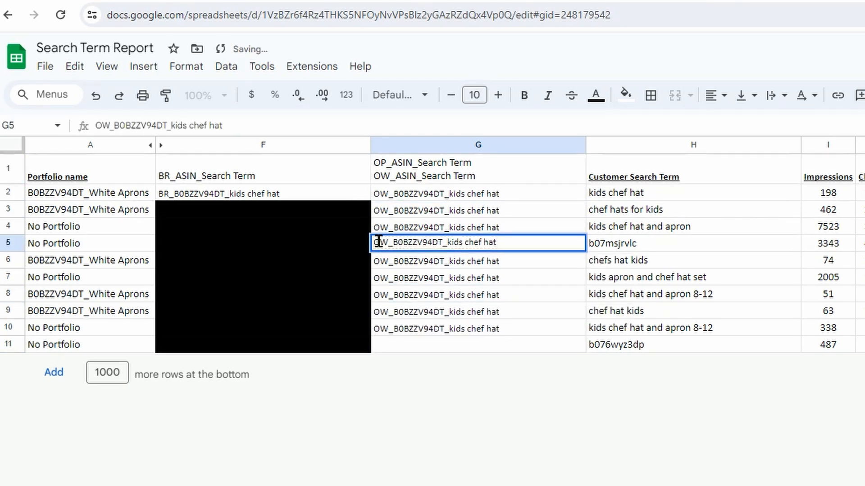
key("Delete")
type("P")
key("ctrl+Return")
Step: Copy the OP-prefixed name from G5 into G11
key("ctrl+c")
key("Down")
key("Down")
key("Down")
key("Down")
key("Down")
key("Down")
key("ctrl+v")
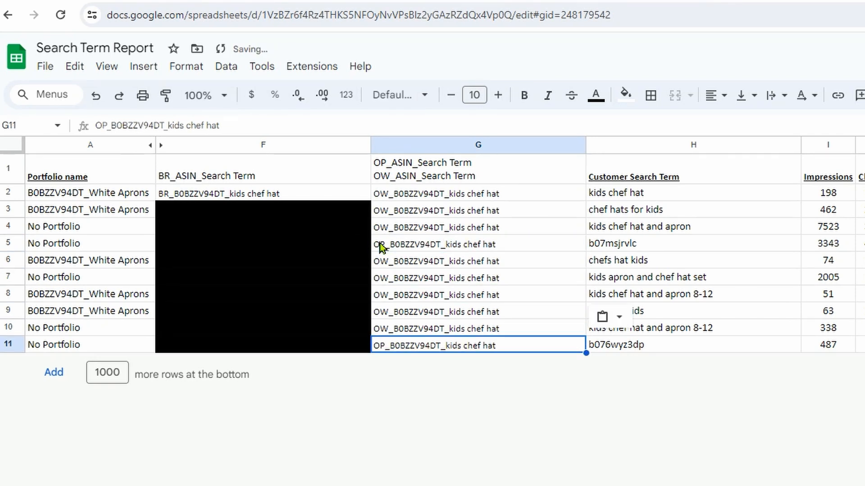
Step: Copy the ASIN from H11 and change the first line of the G1 header to "OP_ASIN_Target ASIN"
left_click(631, 350)
double_click(631, 349)
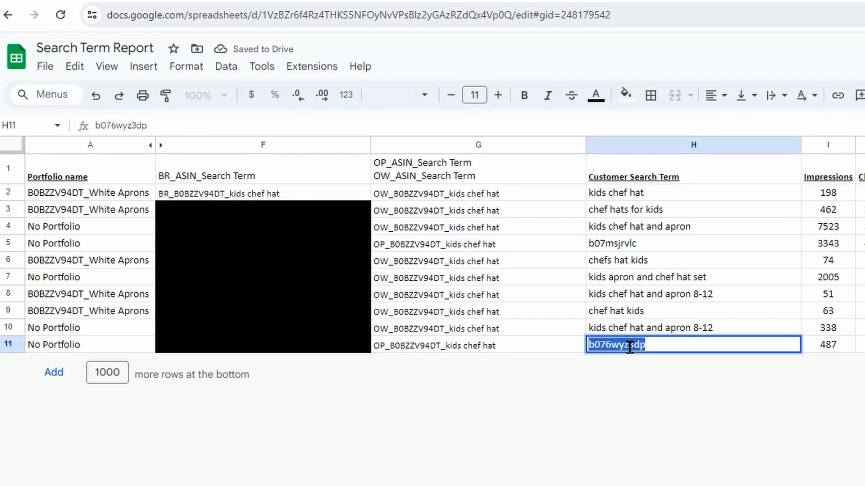
left_click(443, 173)
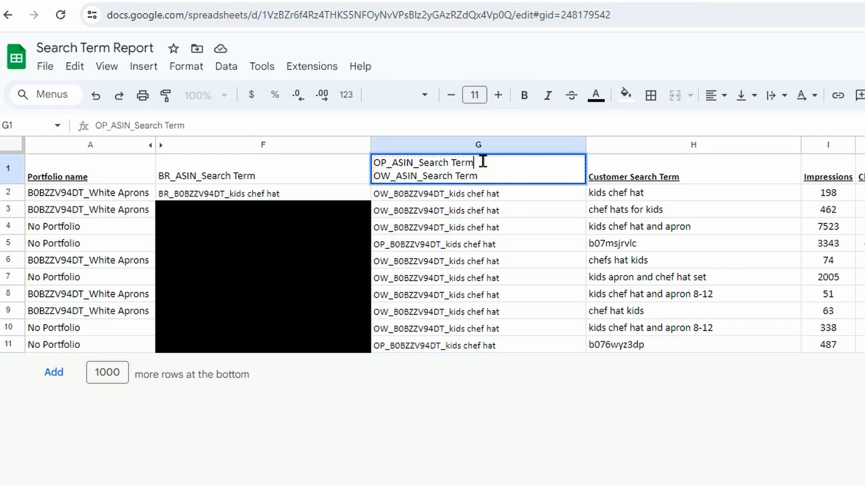
key("BackSpace")
key("BackSpace")
key("BackSpace")
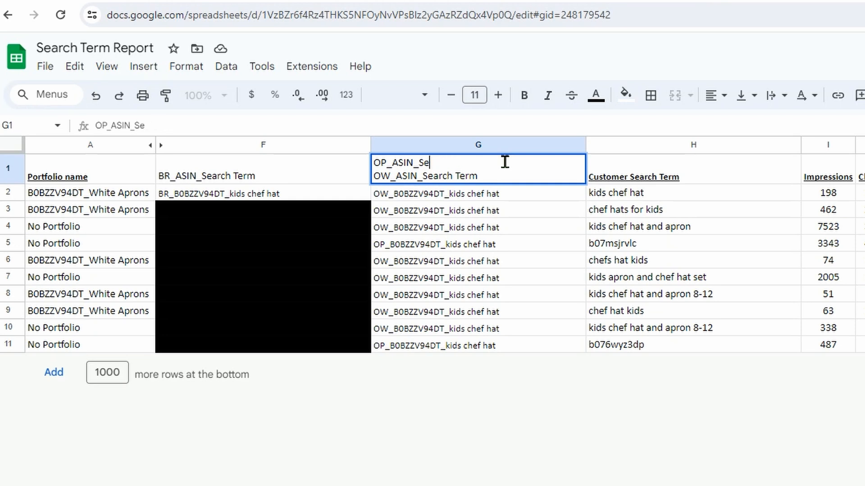
type("Target ASIN")
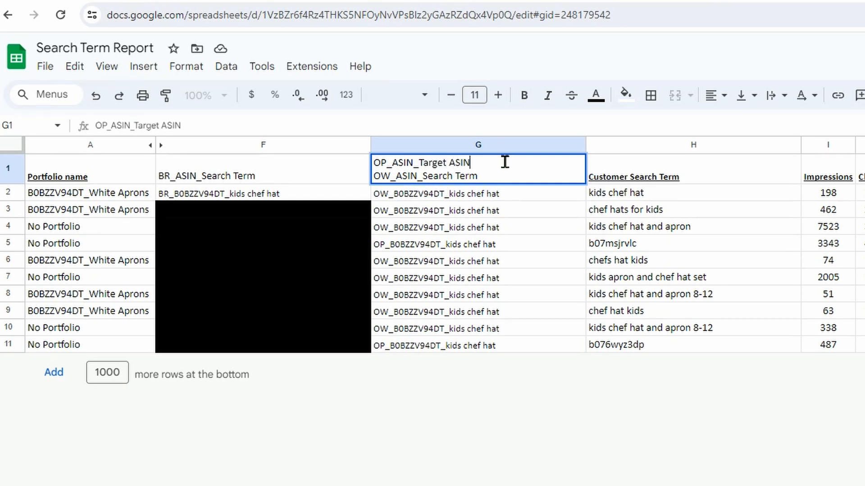
Step: Replace the search term in G11 with the copied ASIN so the name reads "OP_B0BZZV94DT_b076wyz3dp"
left_click(453, 245)
left_click(462, 348)
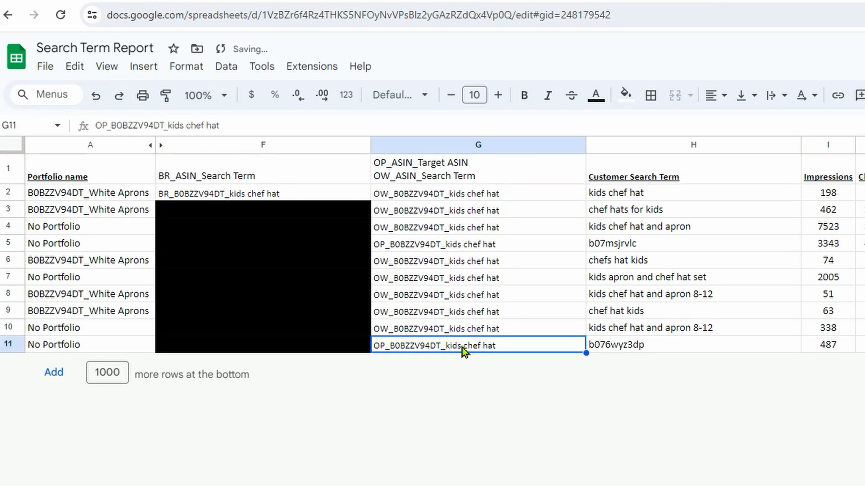
double_click(452, 346)
left_click(451, 345)
left_click(516, 346)
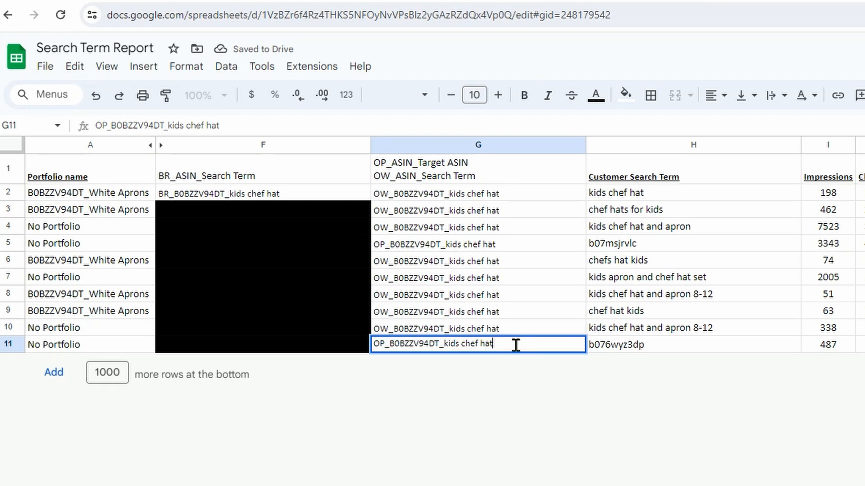
key("BackSpace")
key("BackSpace")
key("BackSpace")
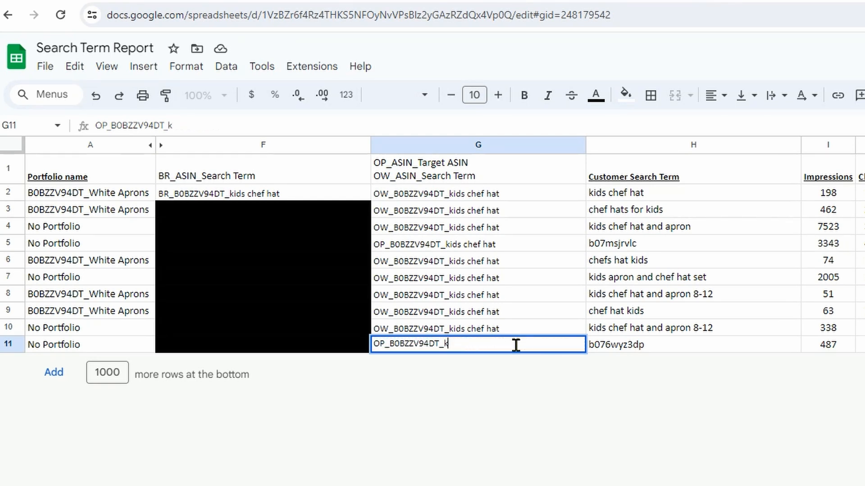
key("BackSpace")
key("BackSpace")
key("ctrl+v")
key("Return")
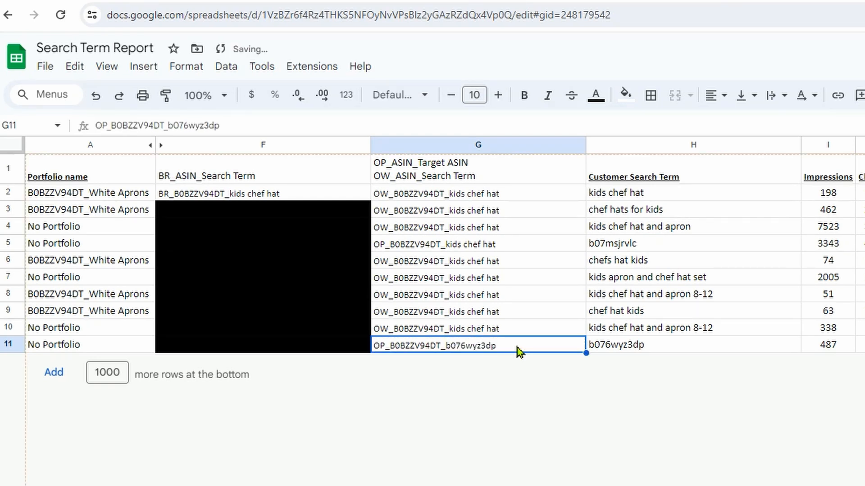
Step: Replace the search term in G5 with the ASIN from H5 so it reads "OP_B0BZZV94DT_b07msjrvlc"
double_click(601, 248)
double_click(497, 244)
key("BackSpace")
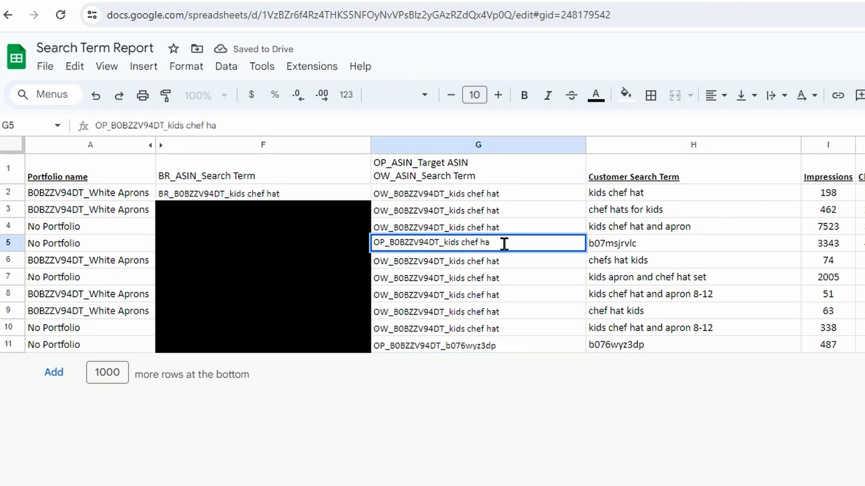
key("BackSpace")
key("BackSpace")
key("BackSpace")
key("BackSpace")
key("BackSpace")
key("BackSpace")
key("BackSpace")
key("BackSpace")
key("BackSpace")
key("BackSpace")
key("BackSpace")
key("BackSpace")
key("ctrl+v")
key("Return")
Step: Replace the search term in G3 with the one from H3 so it reads "OW_B0BZZV94DT_chef hats for kids"
left_click(644, 200)
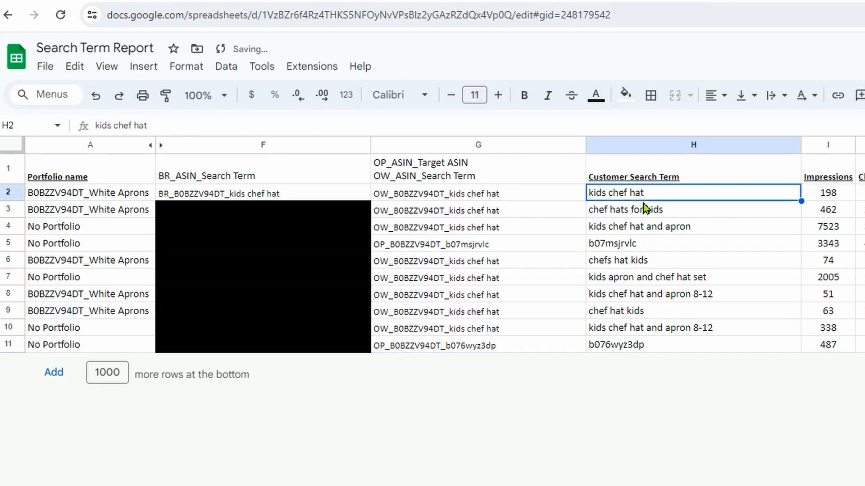
left_click(643, 208)
double_click(637, 210)
key("ctrl+c")
left_click(557, 213)
double_click(541, 212)
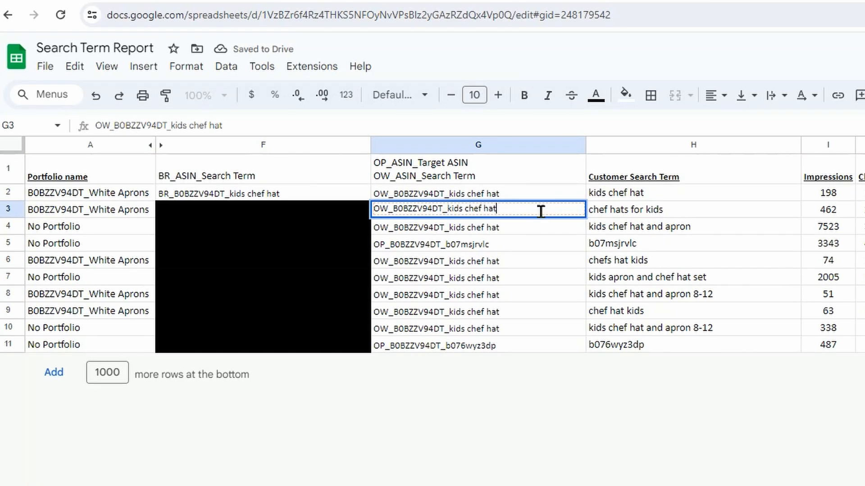
left_click_drag(540, 212, 446, 210)
key("ctrl+v")
Step: Replace the search term in G4 with the one from H4 so it reads "OW_B0BZZV94DT_kids chef hat and apron"
left_click(614, 226)
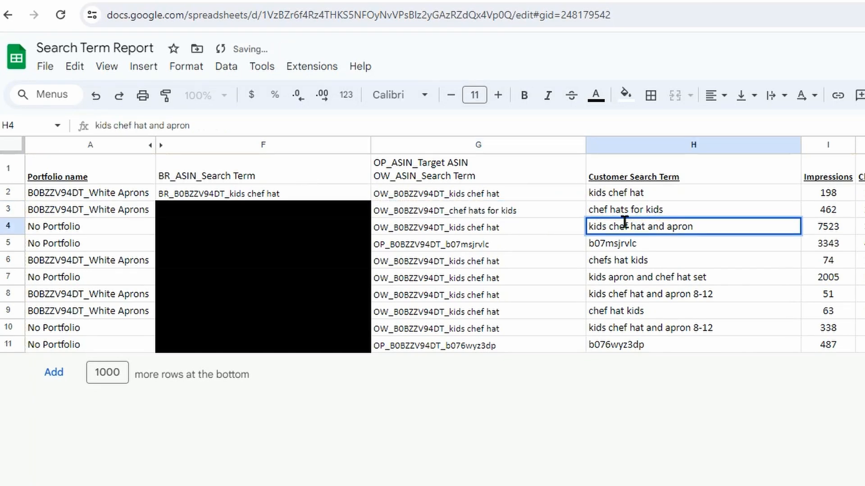
double_click(624, 222)
key("ctrl+a")
key("ctrl+c")
left_click(521, 231)
double_click(521, 230)
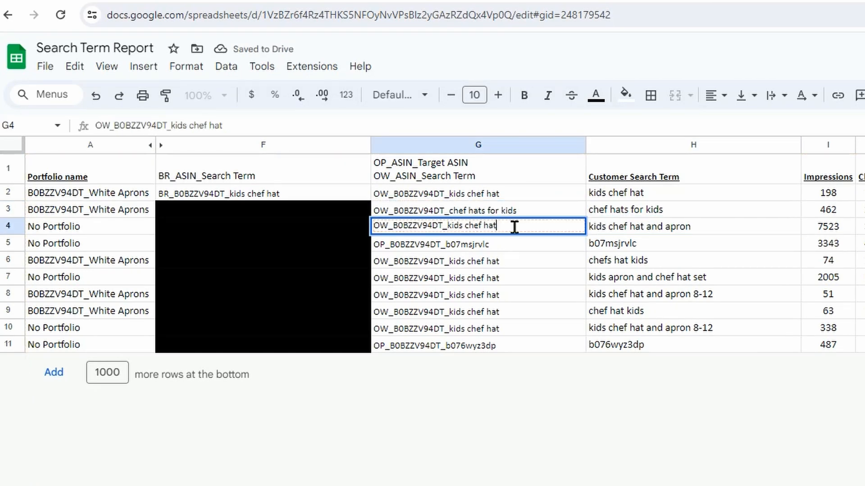
left_click_drag(514, 227, 447, 225)
key("BackSpace")
key("ctrl+v")
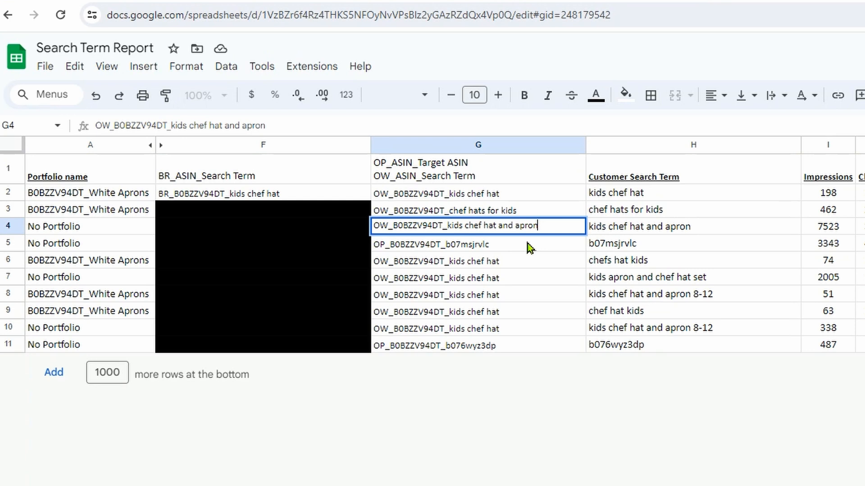
Step: Replace the search term in G6 with the one from H6 so it reads "OW_B0BZZV94DT_chefs hat kids"
left_click(626, 244)
double_click(640, 257)
key("ctrl+a")
key("ctrl+c")
double_click(521, 257)
left_click_drag(497, 259, 447, 260)
key("ctrl+v")
Step: Replace the search term in G7 so it reads "OW_B0BZZV94DT_kids apron and chef hat set"
left_click(532, 283)
double_click(531, 279)
left_click_drag(497, 276, 446, 278)
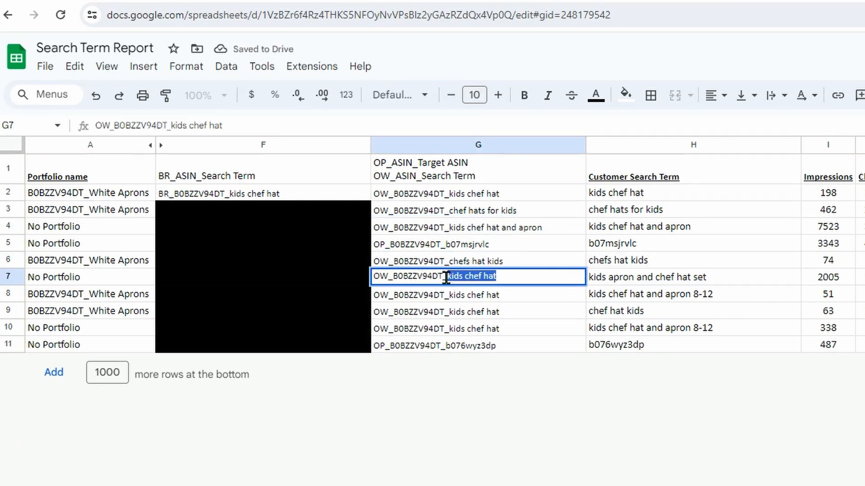
type("kids apron and chef hat set")
Step: Replace the search term in G8 with the one from H8 so it reads "OW_B0BZZV94DT_kids chef hat and apron 8-12"
left_click(614, 294)
double_click(614, 293)
key("ctrl+a")
key("ctrl+c")
double_click(521, 293)
left_click_drag(497, 293, 447, 294)
key("ctrl+v")
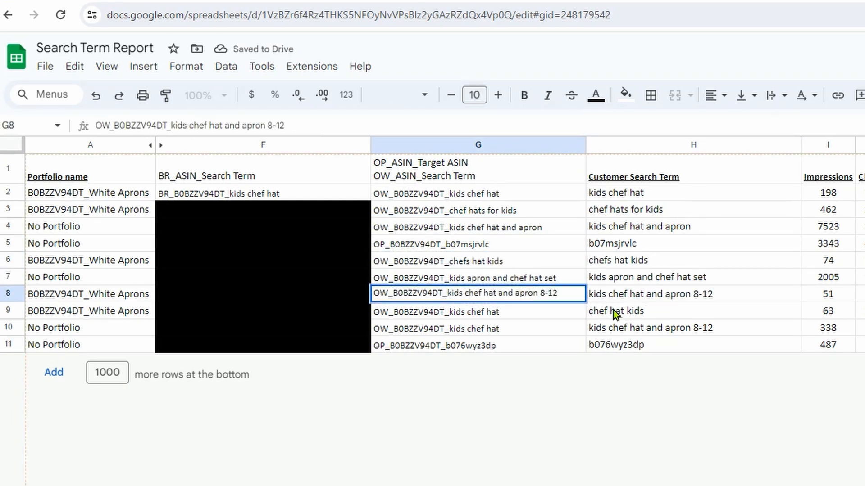
Step: Replace the search term in G9 with the one from H9 so it reads "OW_B0BZZV94DT_chef hat kids"
left_click(613, 310)
double_click(521, 312)
left_click_drag(496, 312, 447, 311)
key("ctrl+v")
Step: Replace the search term in G10 with the one from H10 so it reads "OW_B0BZZV94DT_kids chef hat and apron 8-12"
double_click(636, 328)
key("ctrl+a")
double_click(521, 328)
left_click_drag(497, 328, 446, 328)
key("ctrl+v")
key("Return")
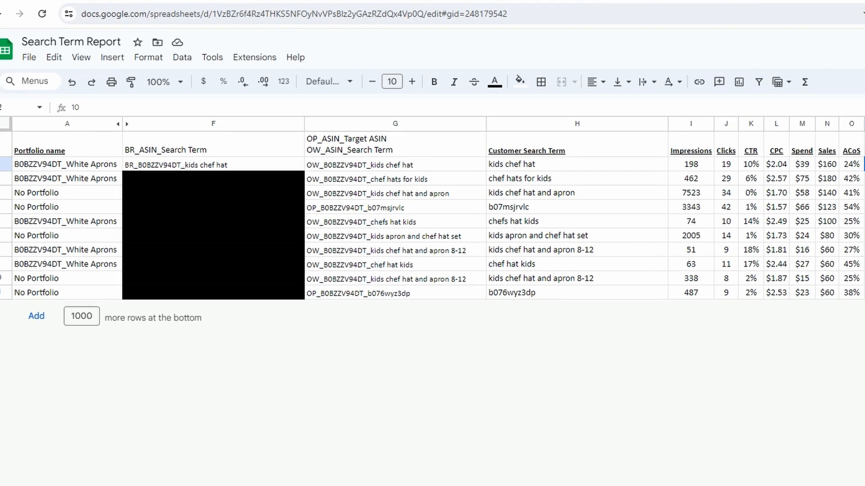
left_click_drag(764, 145, 182, 177)
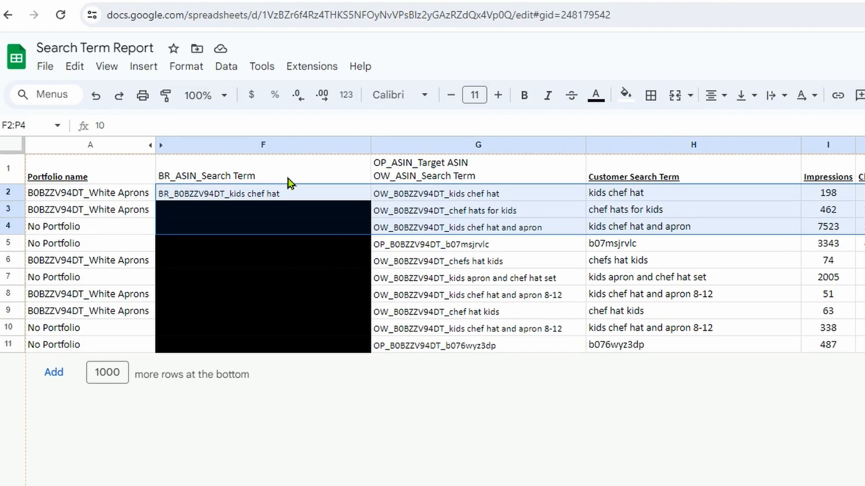
left_click(263, 194)
Step: Switch to the negative keyword master list and delete the empty rows 39 to 980 below the keywords
key("ctrl+Tab")
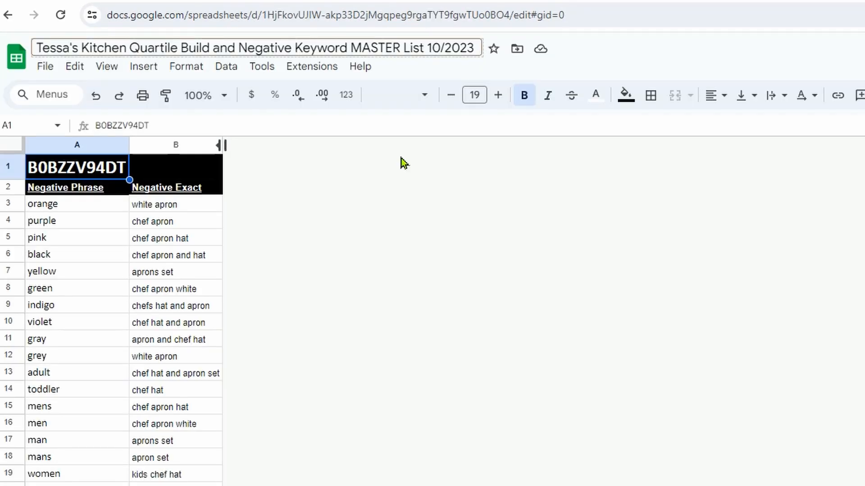
left_click_drag(58, 205, 76, 336)
left_click(6, 326)
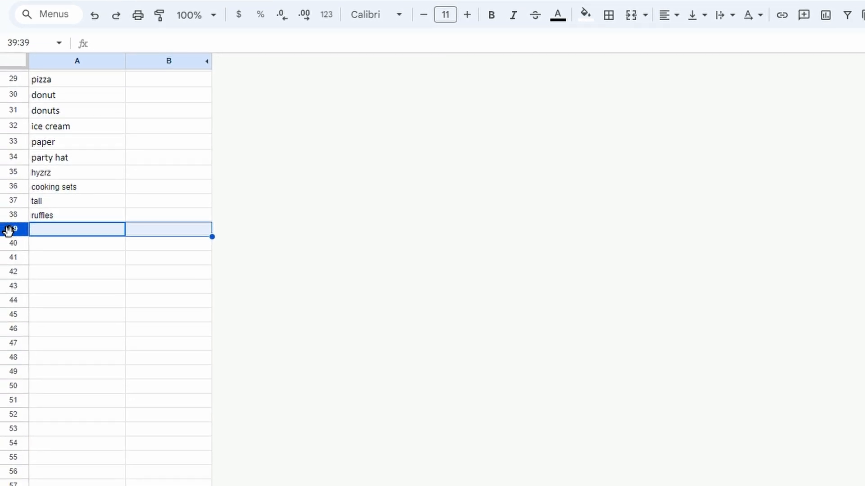
key("ctrl+shift+Down")
right_click(115, 303)
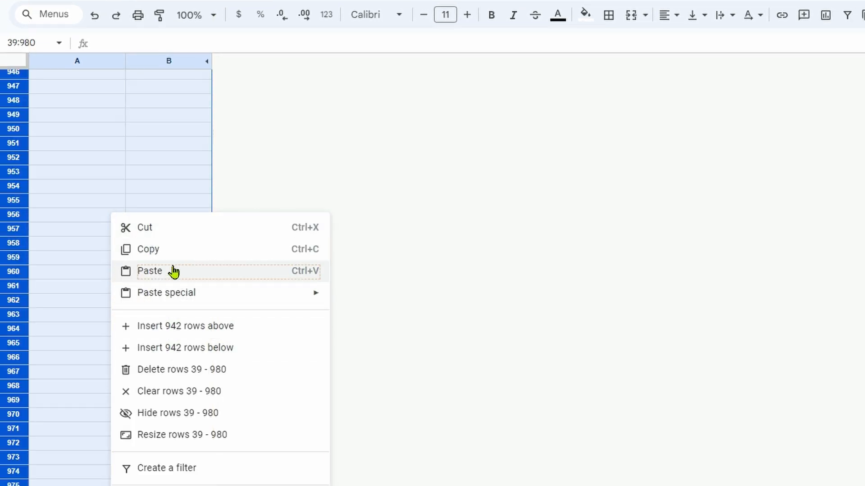
left_click(177, 369)
scroll(575, 214, "up", 3)
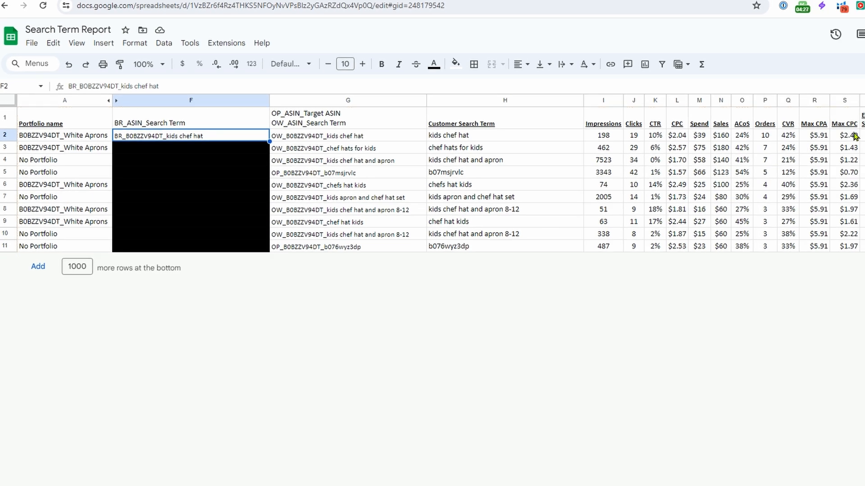
Step: Make the whole Max CPC column of the Search Term Report bold
left_click(853, 136)
left_click(846, 99)
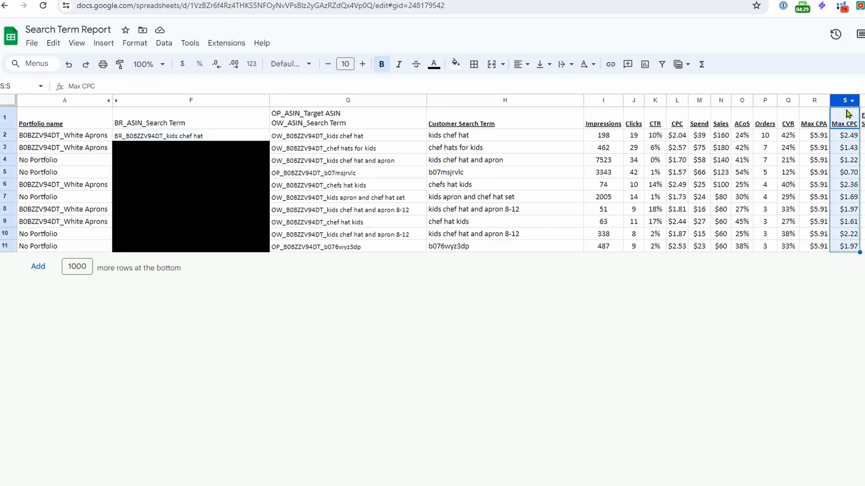
key("ctrl+b")
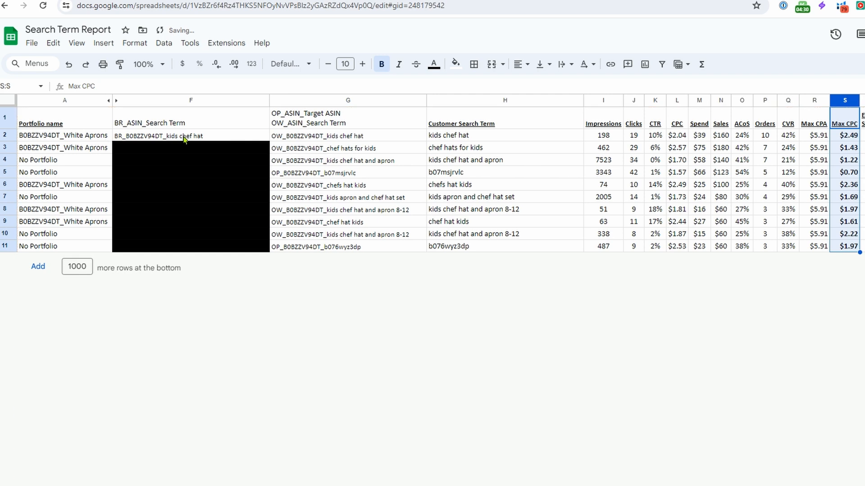
left_click(219, 138)
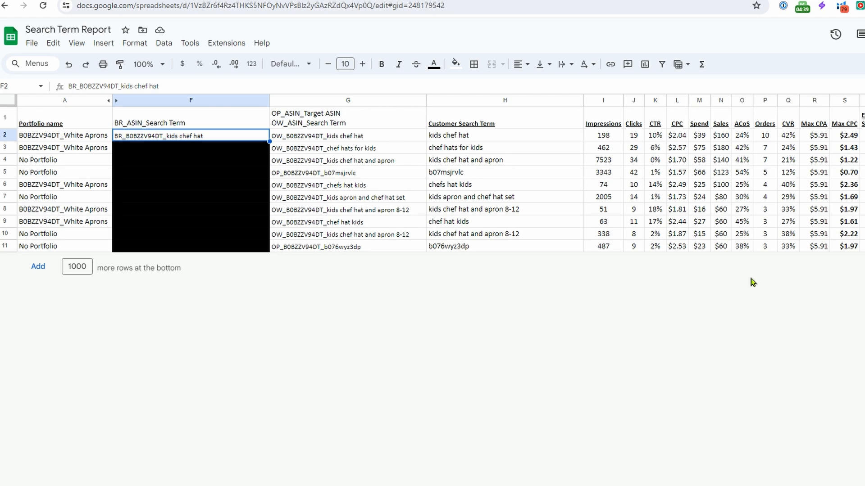
left_click_drag(790, 137, 788, 247)
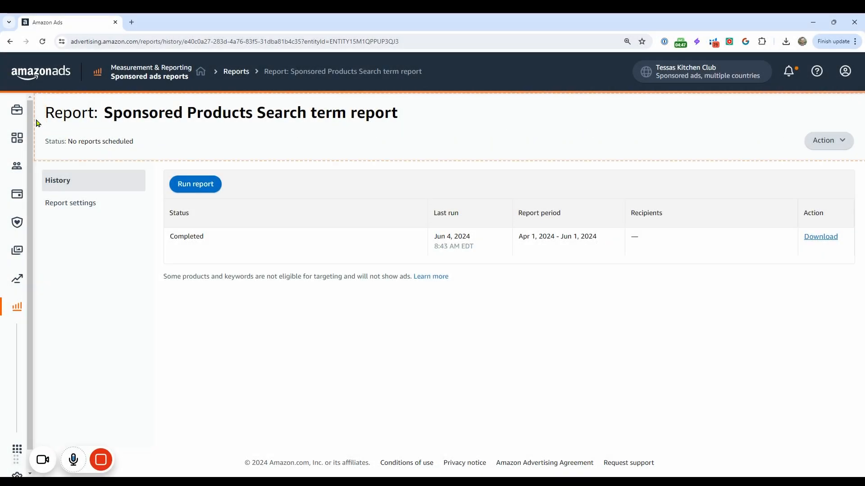
Step: Go to the sponsored ads campaign manager in Amazon Ads and start a new Sponsored Products campaign
mouse_move(27, 137)
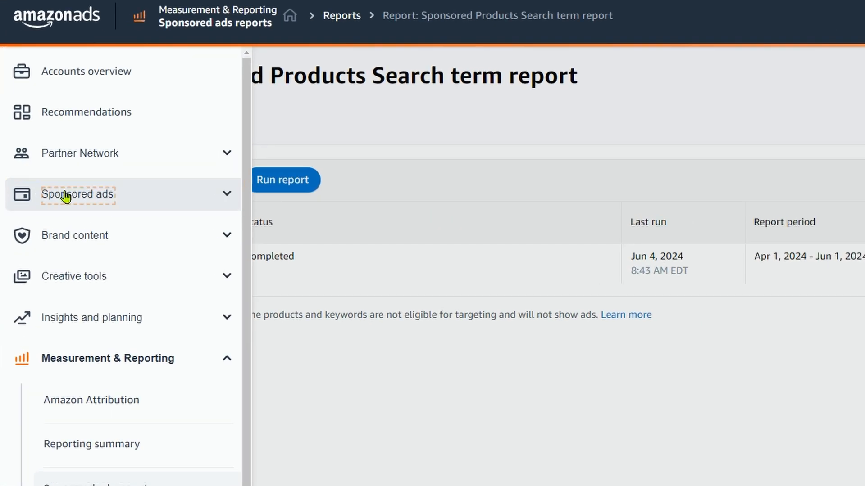
left_click(65, 195)
left_click(108, 235)
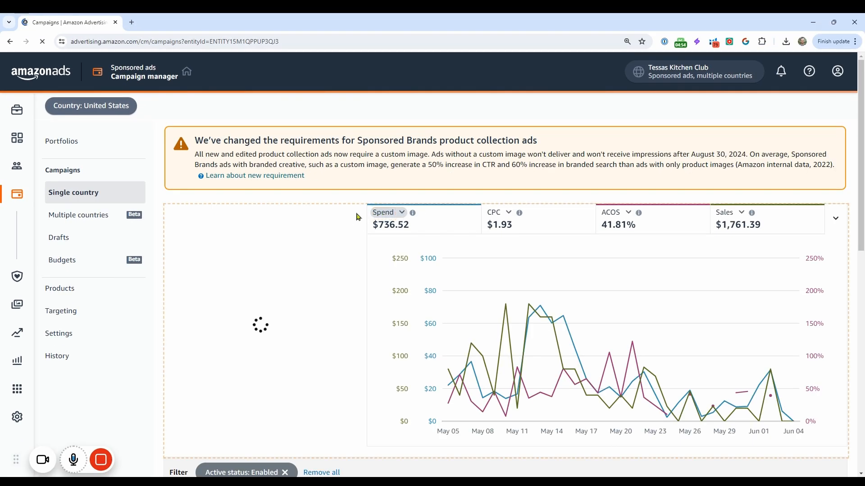
scroll(448, 217, "down", 4)
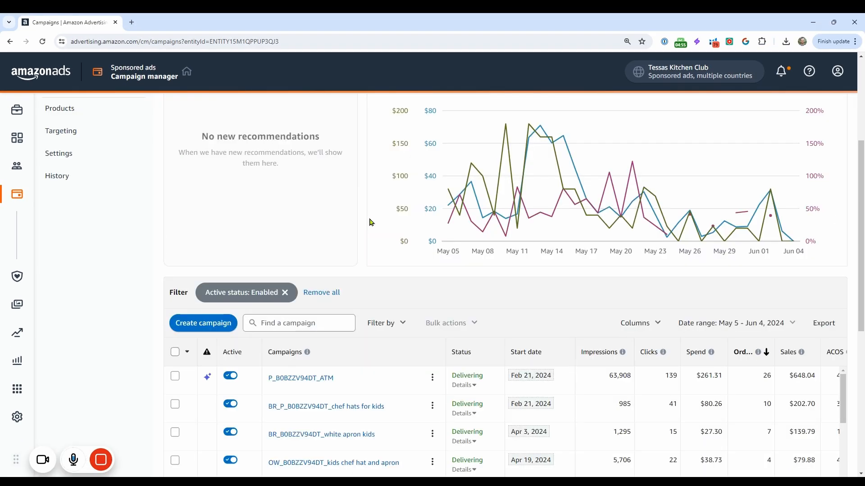
left_click(216, 323)
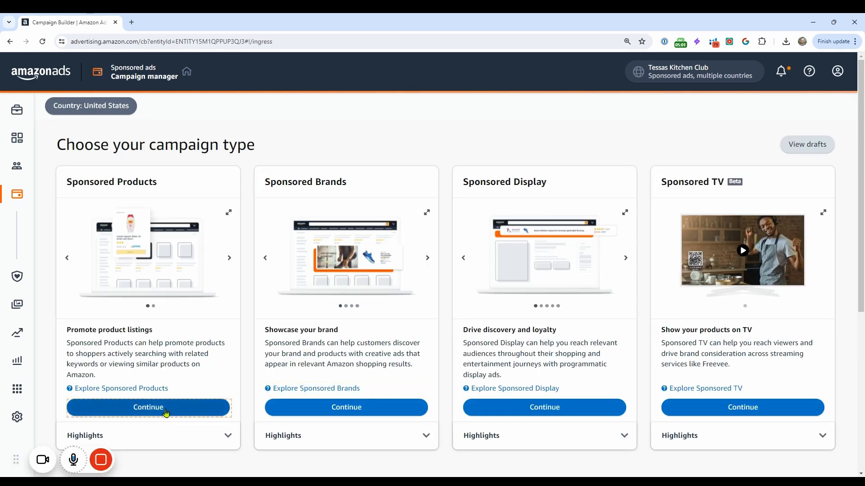
left_click(167, 413)
Step: Copy the F2 name from the Search Term Report and set it as the ad group name, "BR_B0BZZV94DT_kids chef hat"
key("alt+Tab")
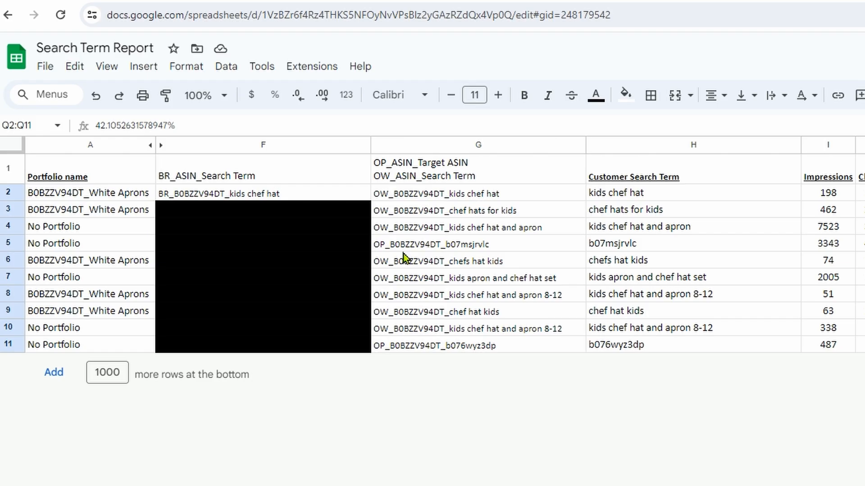
left_click(318, 193)
key("ctrl+c")
key("alt+Tab")
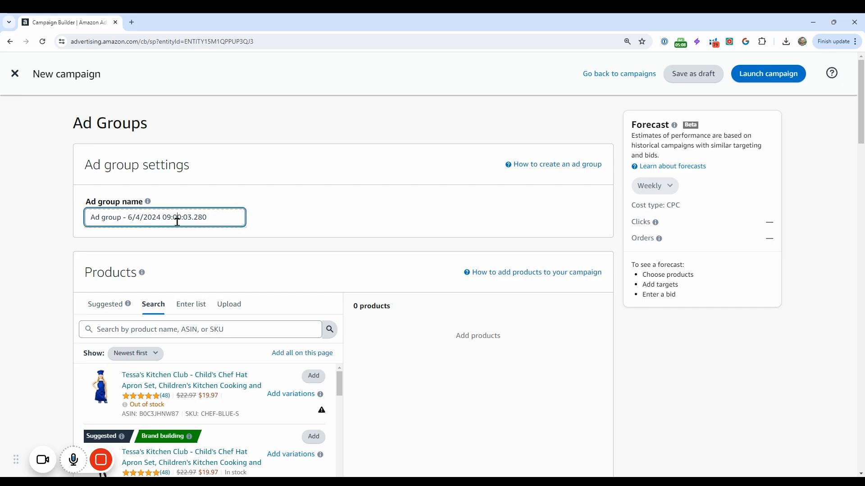
triple_click(177, 219)
key("ctrl+v")
Step: Add the white chef hat and apron set with ASIN B0BZZV94DT (SKU CHEF-WHT-M) to the campaign's products
scroll(175, 247, "down", 3)
scroll(176, 251, "down", 4)
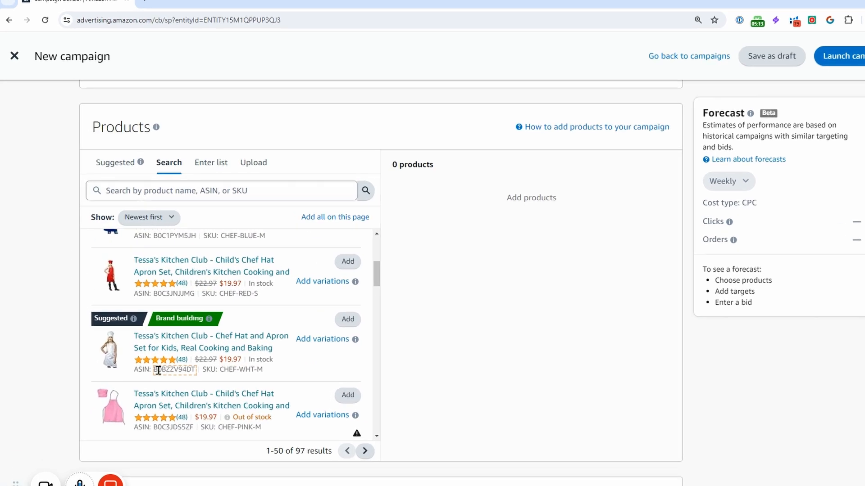
left_click(345, 321)
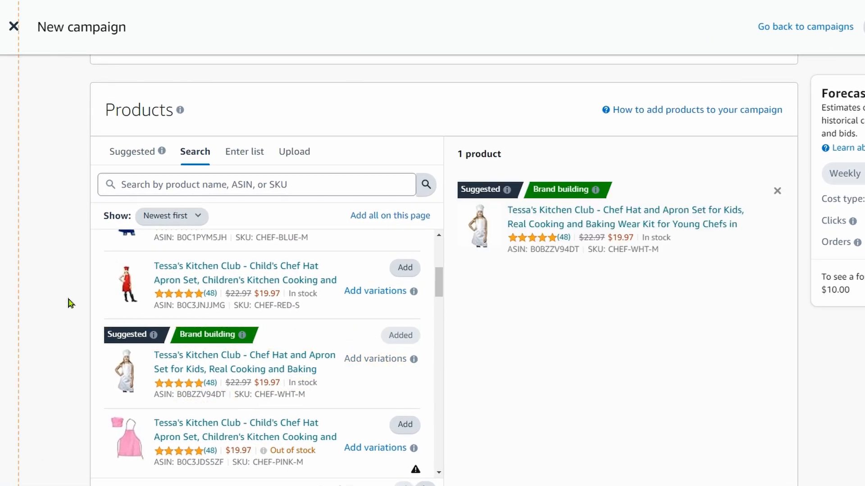
scroll(83, 299, "down", 3)
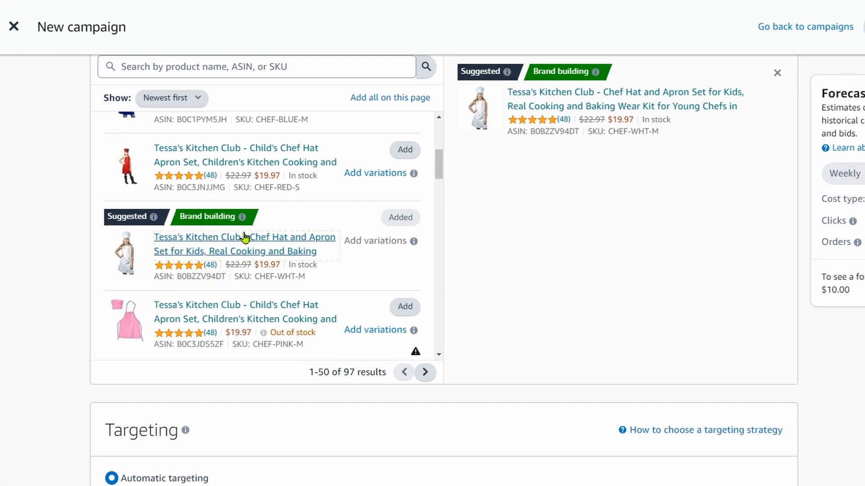
Step: Set the campaign to manual targeting with keyword targeting
mouse_move(242, 225)
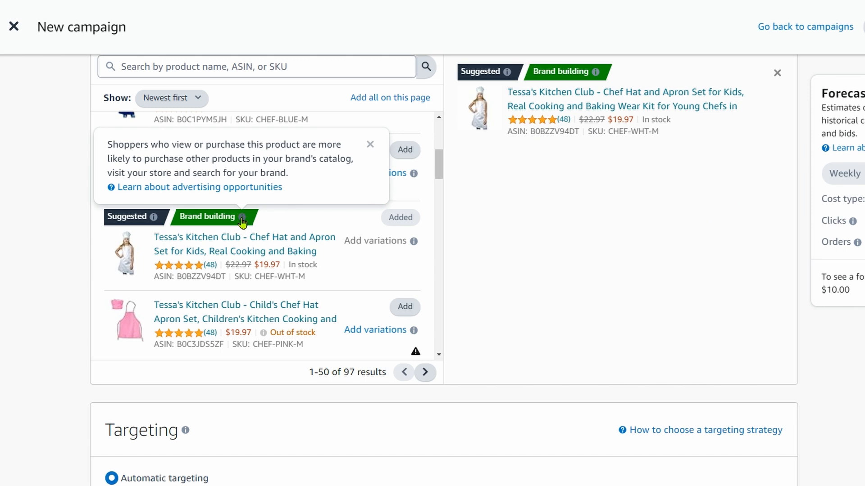
scroll(71, 272, "down", 7)
left_click(137, 218)
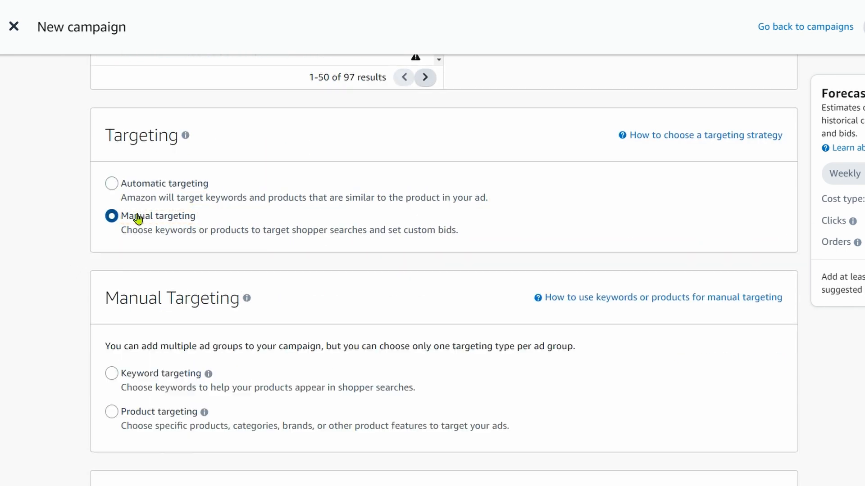
scroll(198, 234, "down", 4)
left_click(162, 196)
scroll(181, 225, "down", 3)
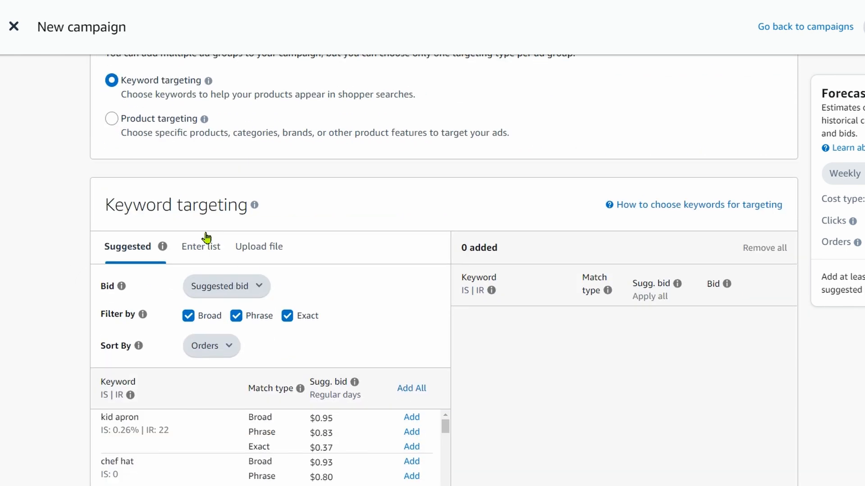
Step: Enter "kids chef hat" in the keyword entry list, pasting the campaign name and removing its BR_B0BZZV94DT_ prefix
scroll(212, 203, "down", 2)
left_click(203, 188)
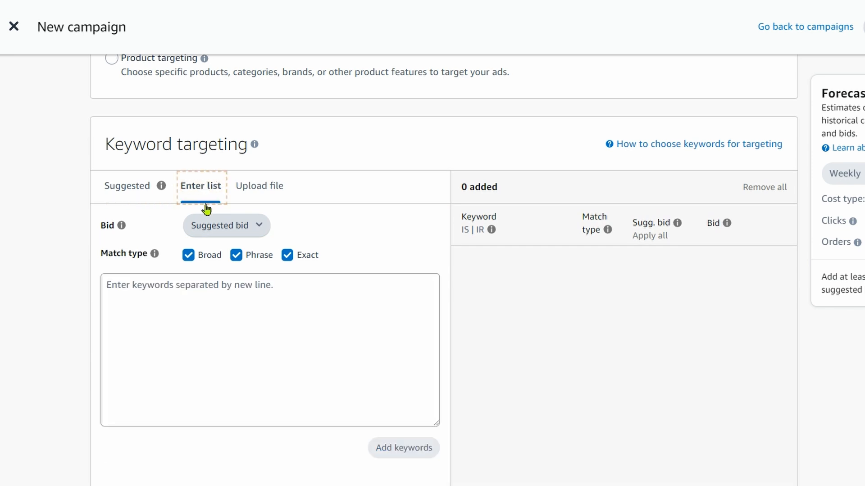
left_click(202, 279)
key("ctrl+v")
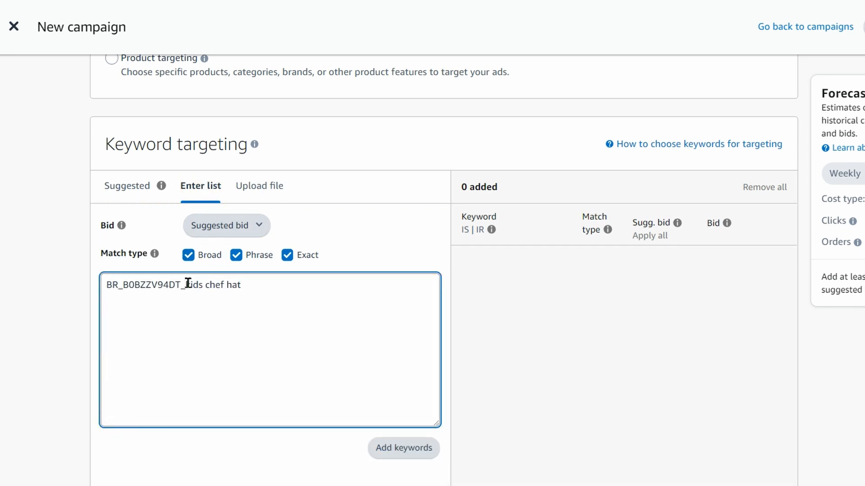
left_click_drag(185, 285, 42, 291)
key("BackSpace")
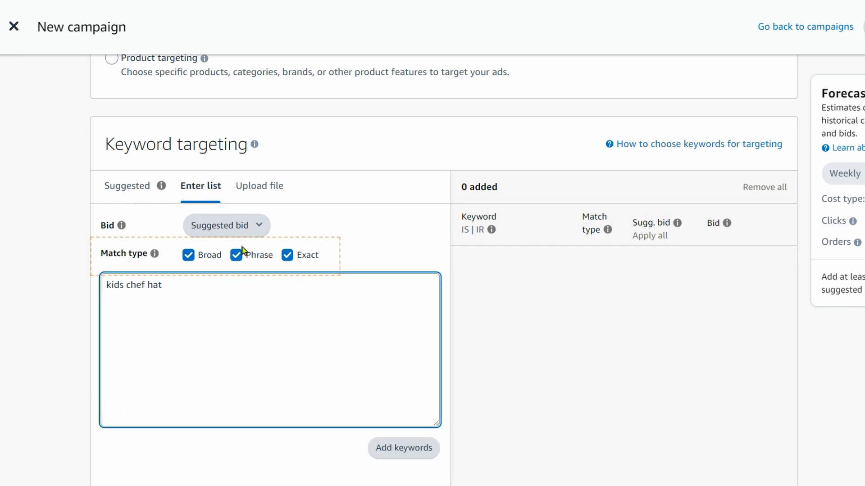
Step: Restrict the match type to Broad only and add the "kids chef hat" keyword to the targeting
left_click(189, 256)
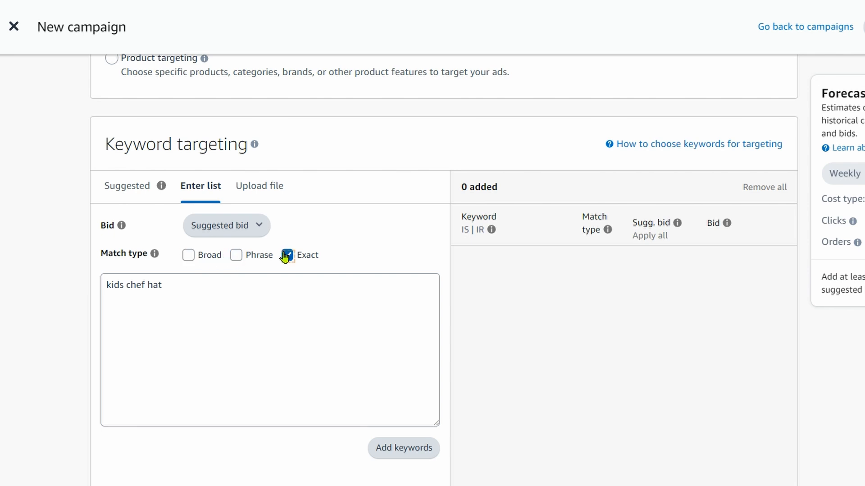
left_click(286, 255)
left_click(236, 255)
left_click(236, 266)
left_click(190, 256)
scroll(312, 312, "down", 4)
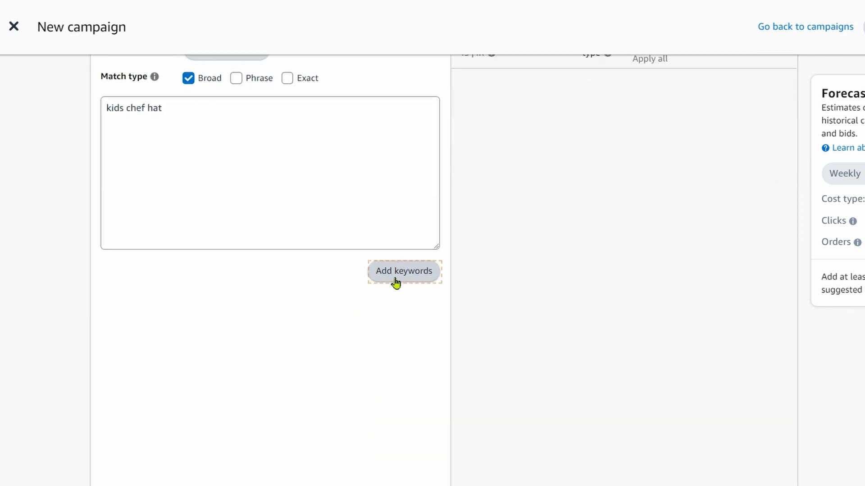
left_click(395, 273)
Step: Set the bid of the broad "kids chef hat" keyword to $1.15 and save it
scroll(378, 285, "up", 3)
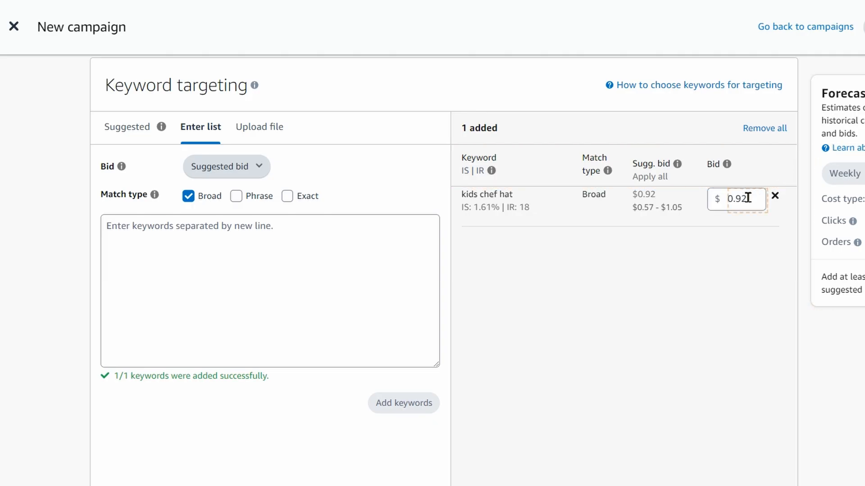
left_click_drag(747, 198, 715, 202)
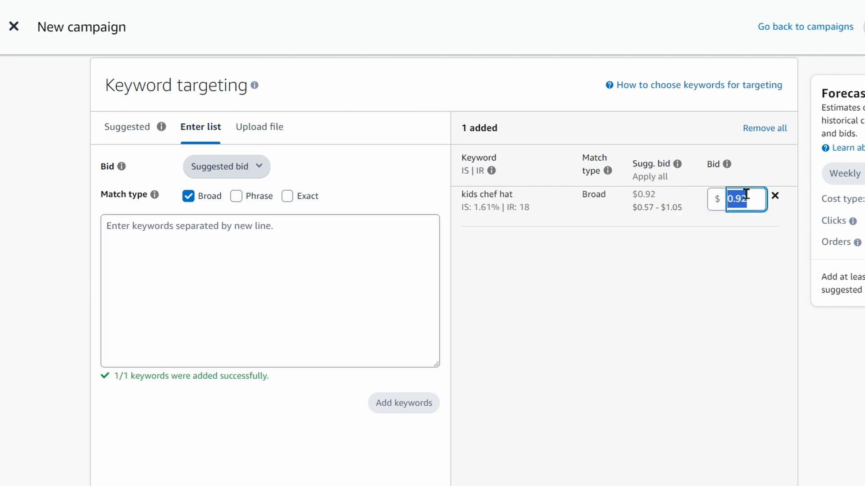
type("1.15")
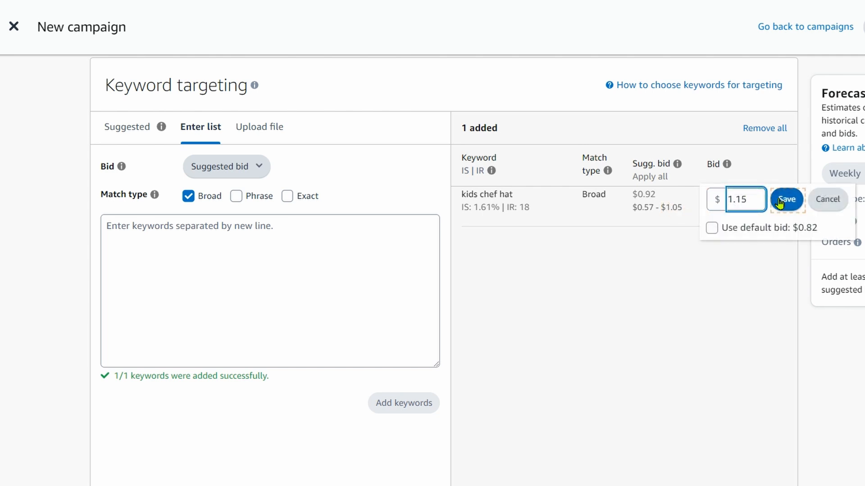
left_click(779, 201)
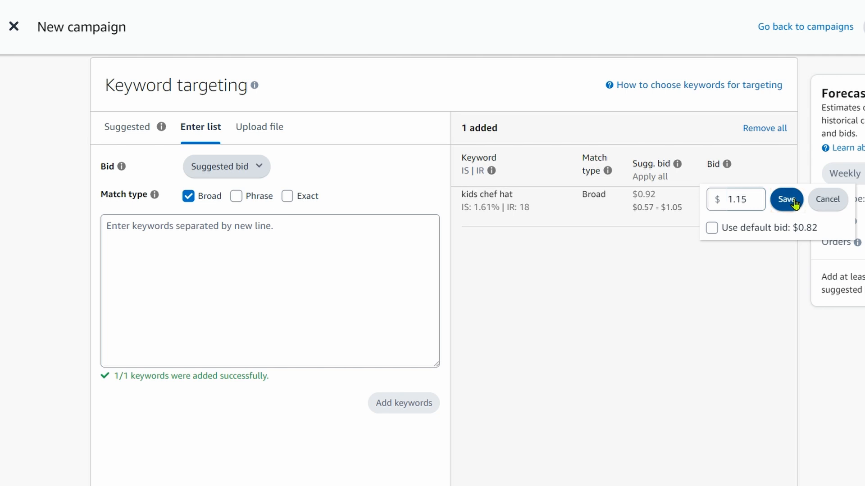
Step: Expand the negative keyword targeting section and rename the campaign "BR_B0BZZV94DT_kids chef hat"
scroll(640, 220, "down", 10)
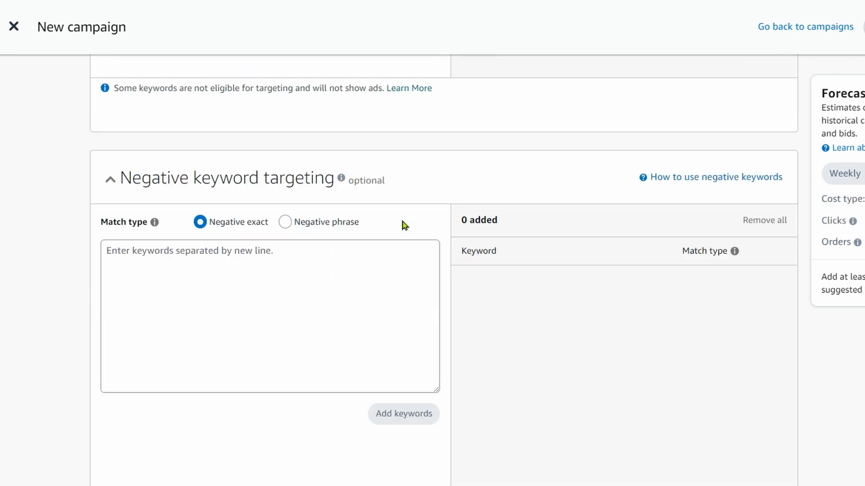
left_click(289, 235)
scroll(331, 262, "up", 6)
scroll(331, 266, "down", 8)
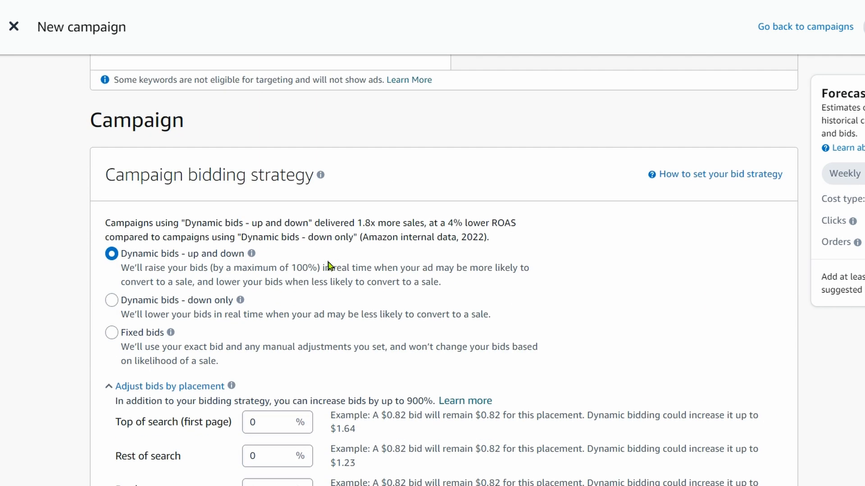
key("Tab")
left_click(277, 310)
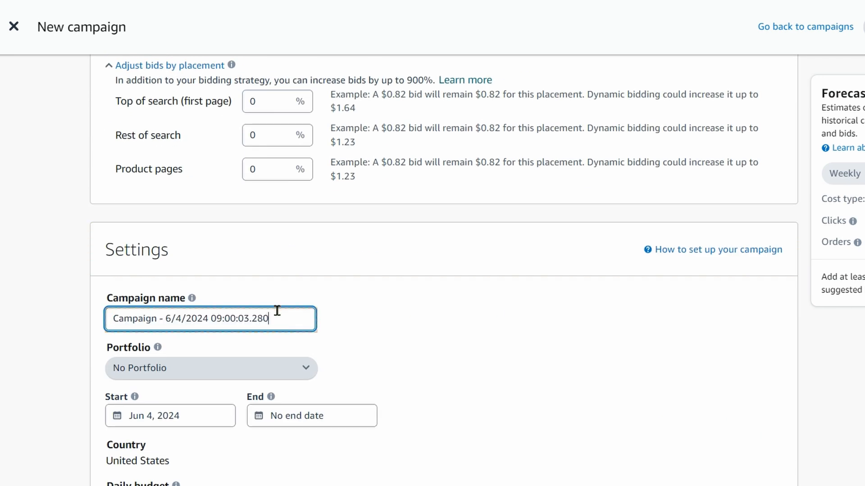
key("ctrl+shift+Left")
key("ctrl+shift+Left")
key("ctrl+shift+Left")
key("ctrl+shift+Left")
key("ctrl+shift+Left")
key("ctrl+shift+Left")
key("ctrl+shift+Left")
key("ctrl+shift+Left")
key("ctrl+shift+Left")
type("BR_B0BZZV94DT_kids chef hat")
Step: Set the campaign bidding strategy to Dynamic bids - down only
scroll(204, 320, "up", 10)
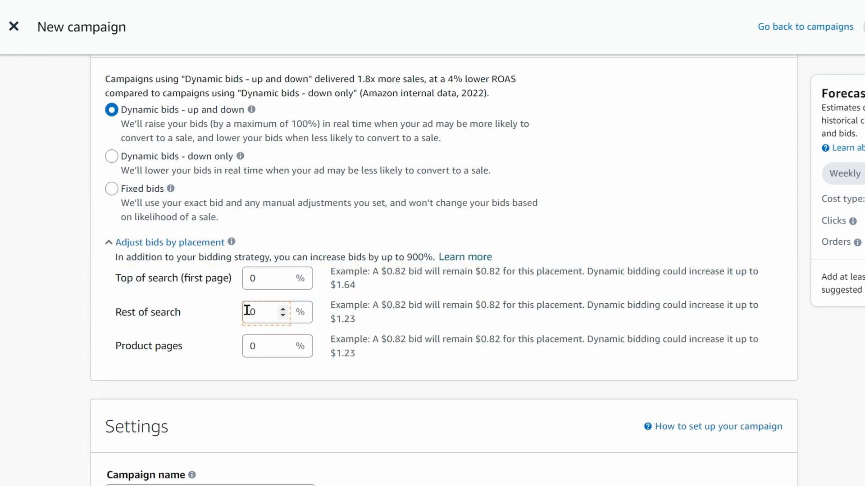
scroll(297, 322, "down", 4)
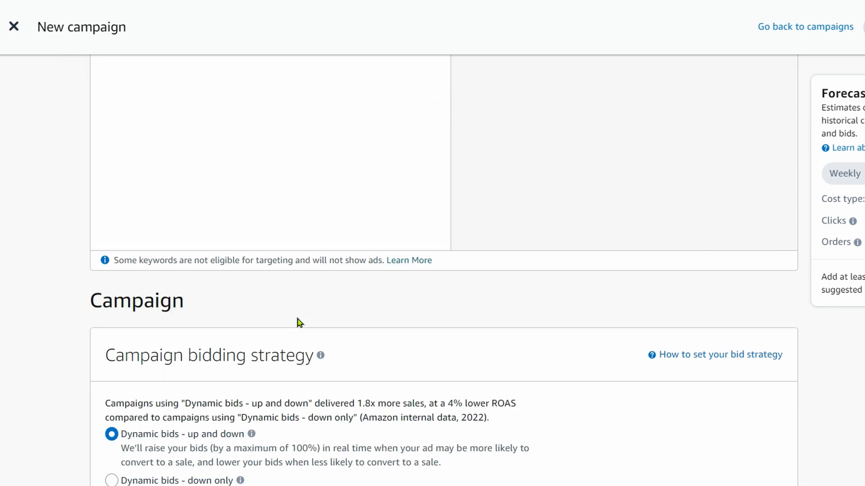
left_click(131, 337)
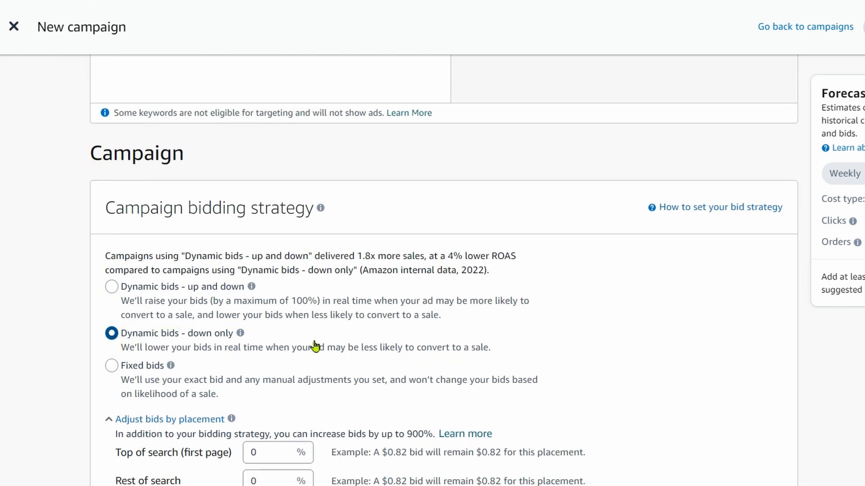
Step: Copy the Negative Exact terms in B3:B20 of the master keyword list and add them to the campaign as negative phrase keywords
scroll(315, 346, "up", 5)
left_click(313, 325)
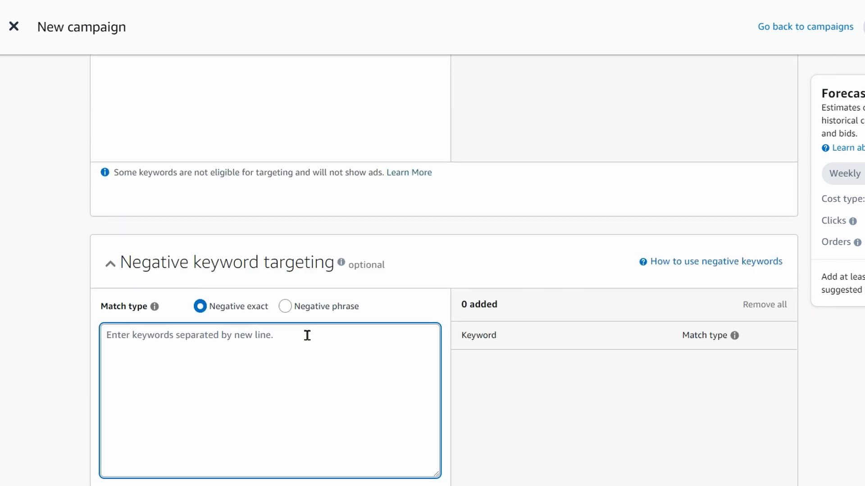
key("alt+Tab")
left_click(171, 22)
key("ctrl+c")
left_click_drag(112, 157, 127, 335)
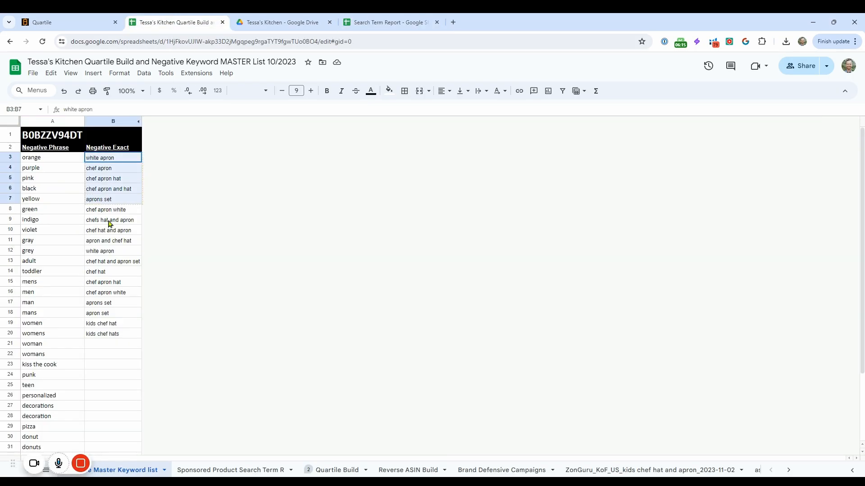
key("alt+Tab")
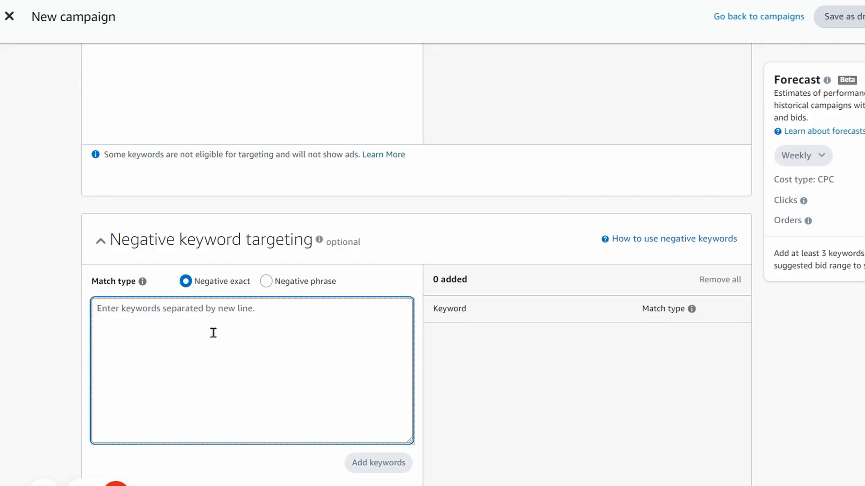
key("ctrl+v")
left_click(266, 280)
left_click(379, 477)
Step: Copy the Negative Phrase terms in A3:A38 of the master keyword list, from "orange" to "ruffles"
key("alt+Tab")
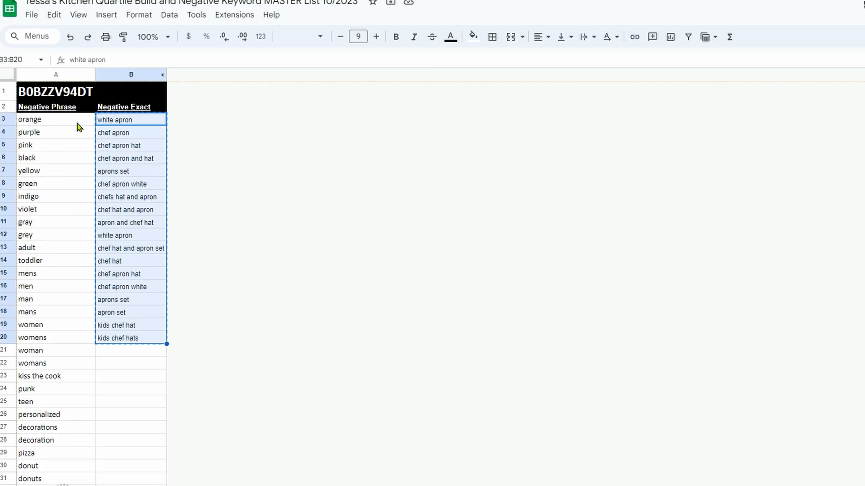
left_click_drag(39, 118, 80, 450)
key("ctrl+c")
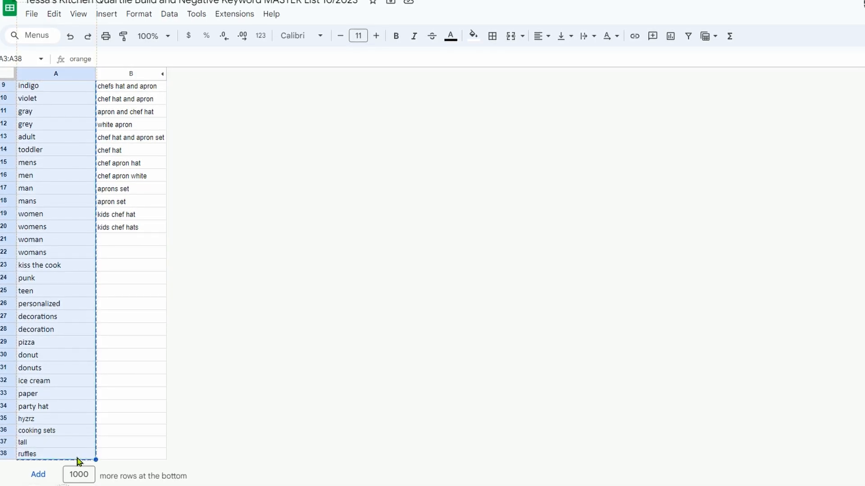
Step: Remove all added negative keywords in the campaign and add the terms left in the entry box as negative exact
key("alt+Tab")
left_click(718, 280)
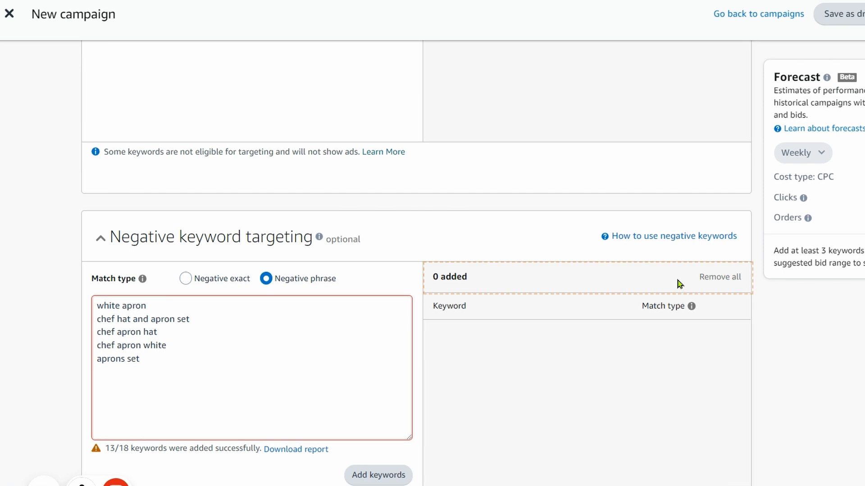
left_click(362, 480)
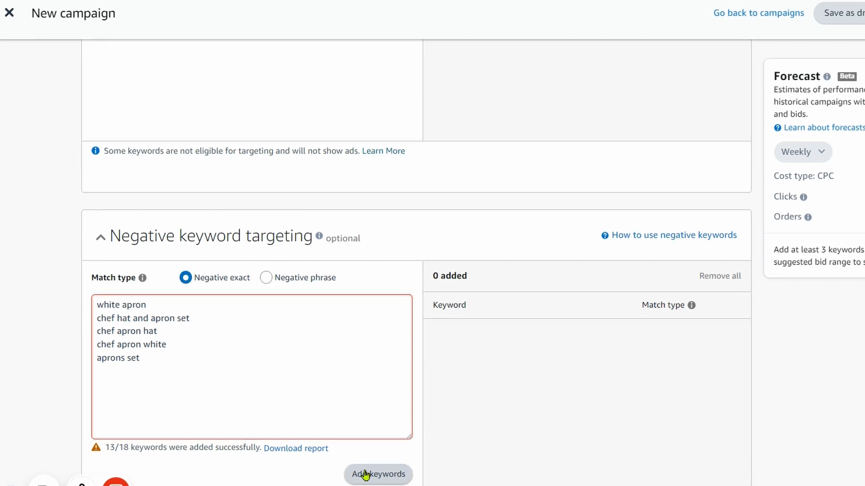
Step: Paste the copied Negative Phrase terms and add them to the campaign as negative phrase keywords
left_click(226, 344)
key("ctrl+v")
left_click(270, 278)
left_click(373, 477)
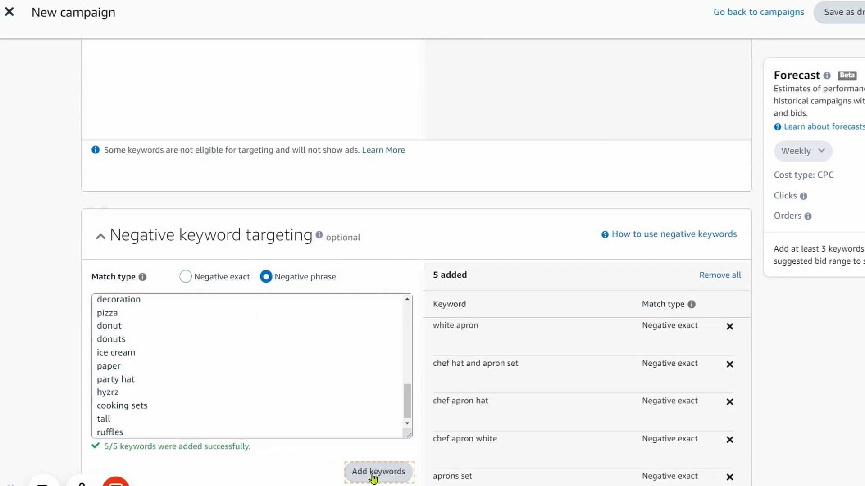
Step: Set the campaign's daily budget to $5
scroll(301, 388, "down", 7)
scroll(300, 389, "down", 17)
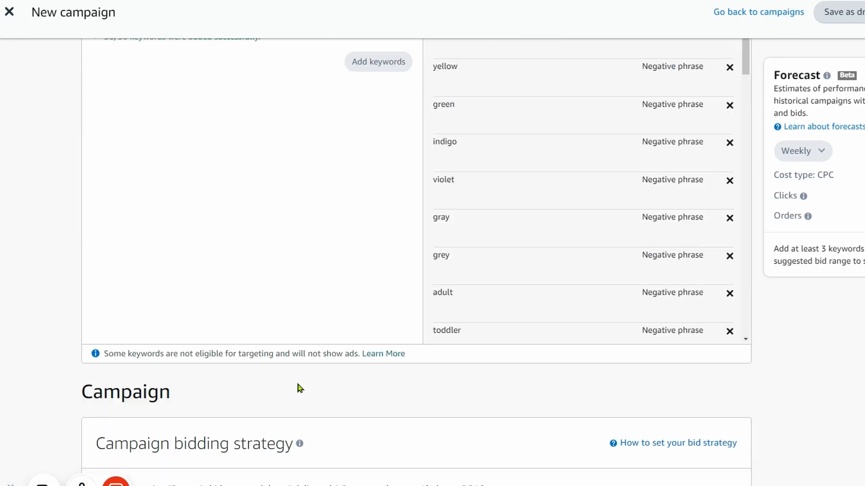
scroll(301, 388, "up", 1)
scroll(300, 388, "up", 4)
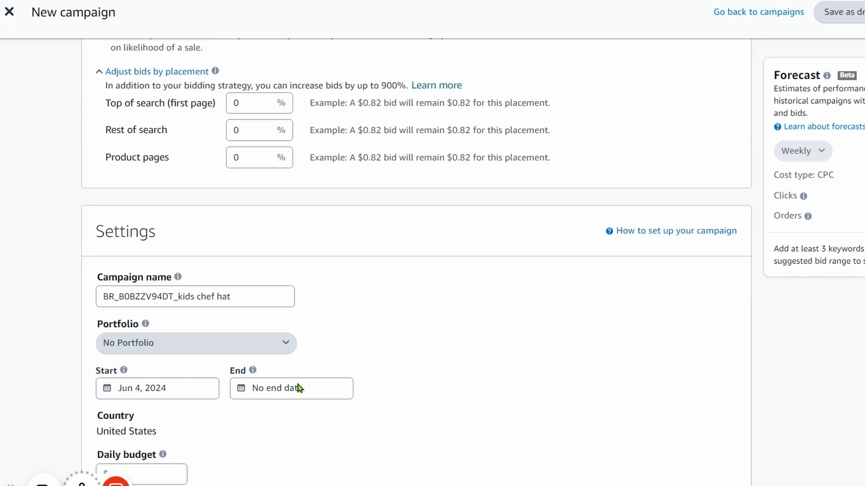
scroll(300, 388, "down", 4)
left_click(173, 310)
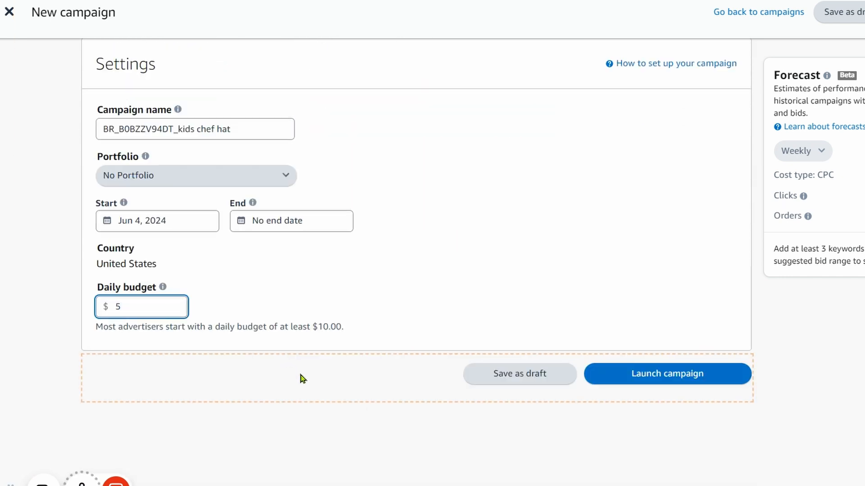
Step: Review the new campaign's placement bids, settings, negative keywords, ad group name and added product
scroll(133, 382, "up", 4)
scroll(106, 382, "down", 4)
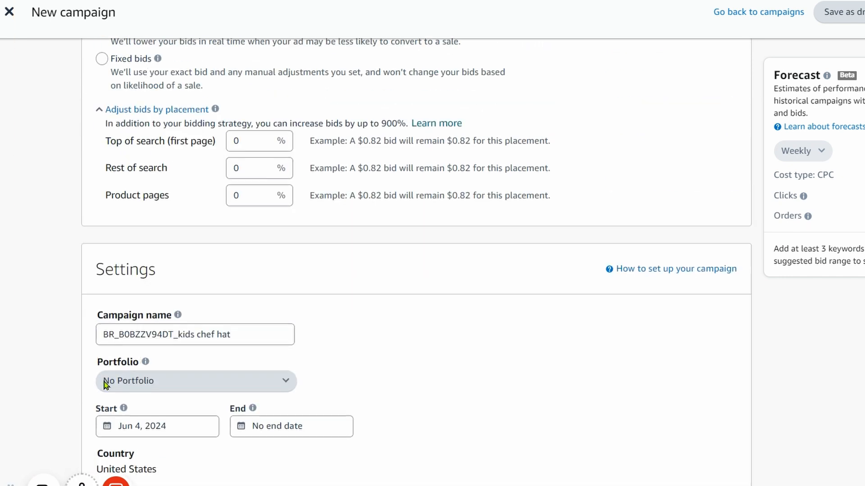
scroll(107, 384, "up", 20)
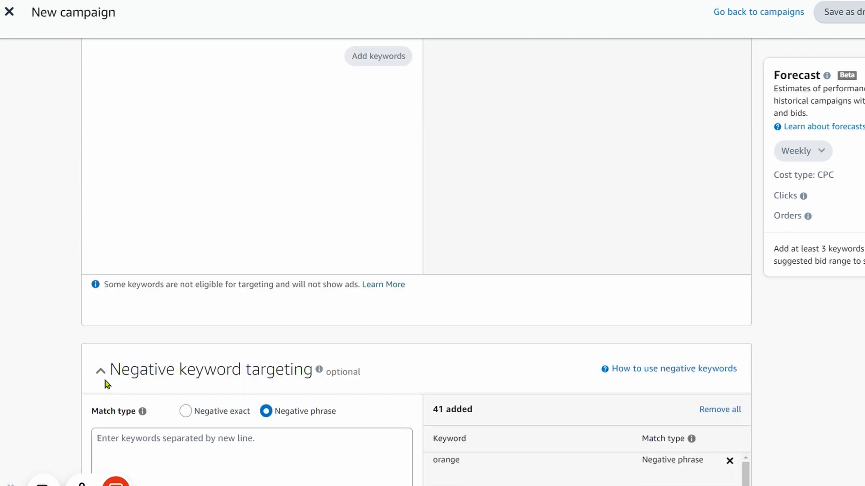
scroll(106, 384, "up", 20)
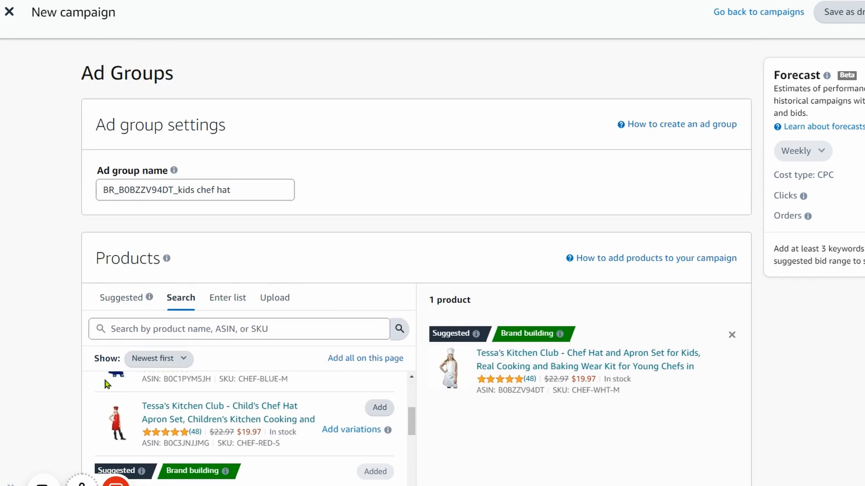
scroll(107, 383, "down", 5)
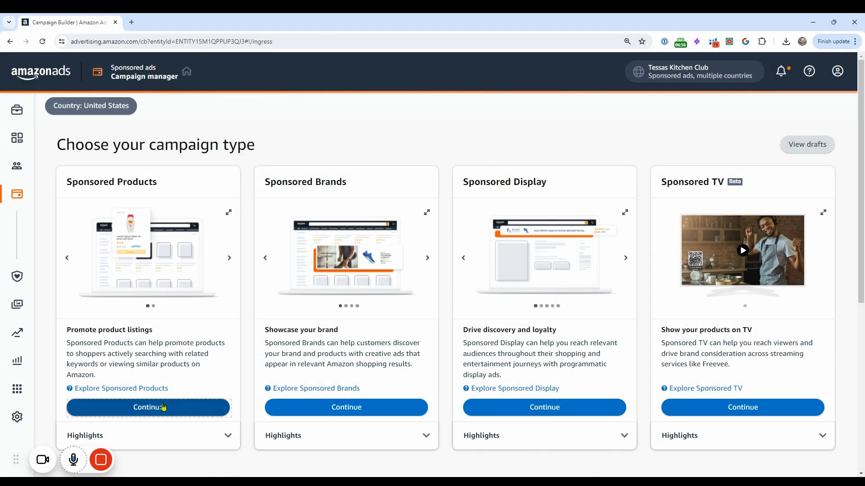
Step: Start a new Sponsored Products campaign and name its ad group OW_B0BZZV94DT_kids chef hat, copied from the Search Term Report sheet
left_click(164, 407)
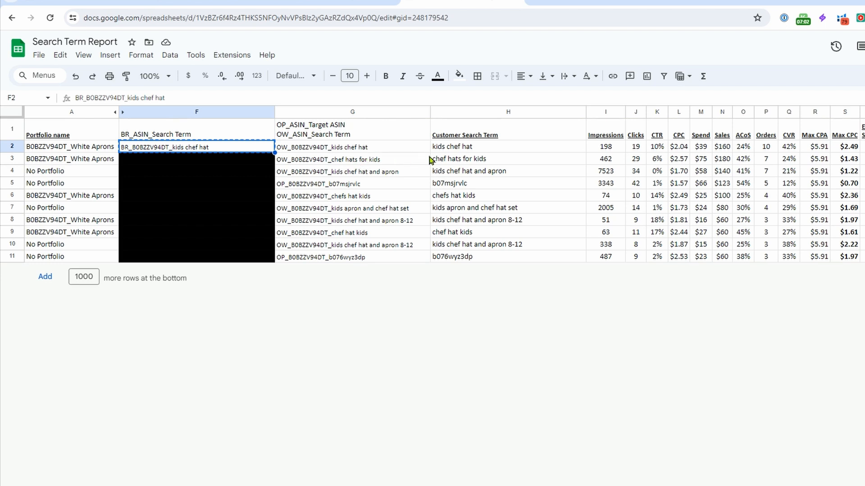
left_click(352, 150)
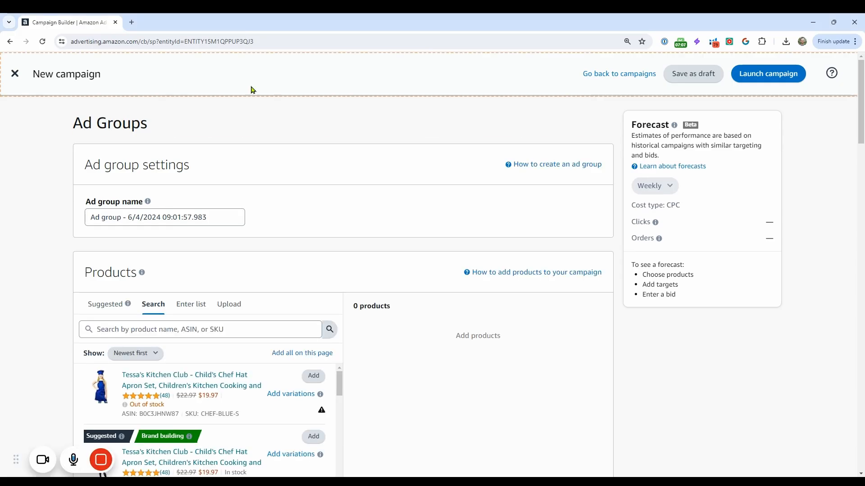
triple_click(163, 216)
type("OW_B0BZZV94DT_kids chef hat")
Step: Add the white chef hat and apron set, ASIN B0BZZV94DT, as the campaign's product
scroll(231, 185, "down", 4)
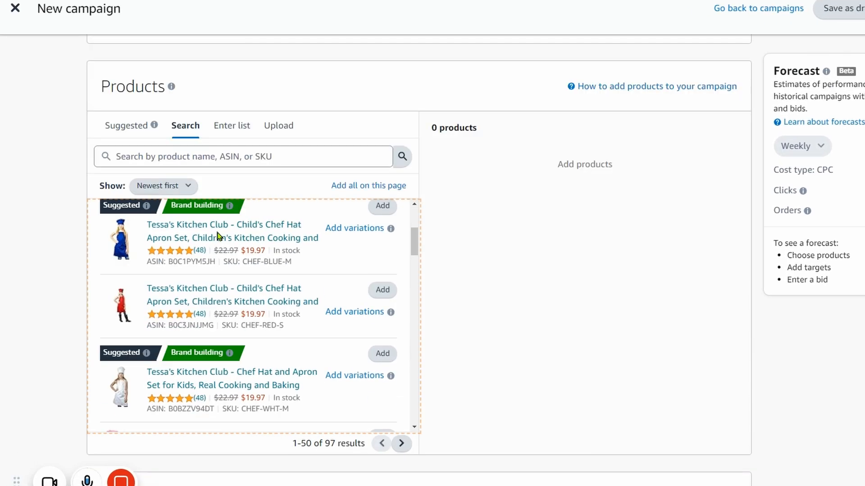
scroll(218, 238, "down", 3)
left_click(382, 244)
Step: Switch to manual keyword targeting and paste the copied OW name into the keyword entry list
scroll(195, 272, "down", 10)
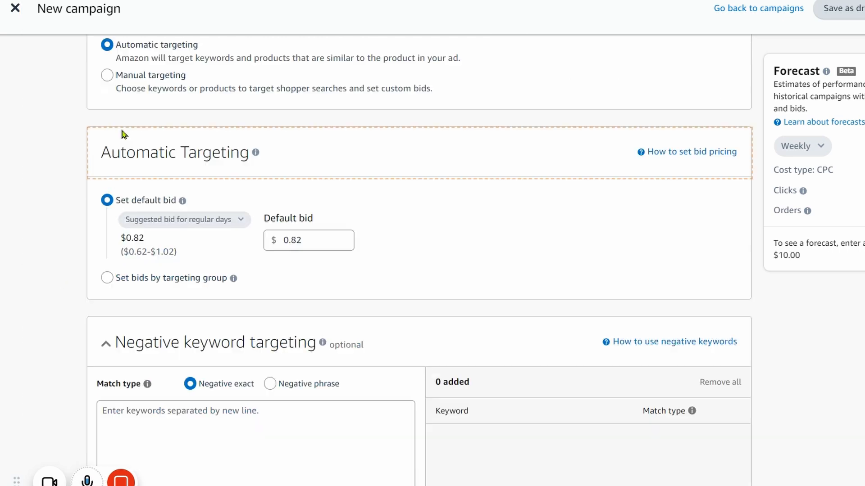
left_click(120, 76)
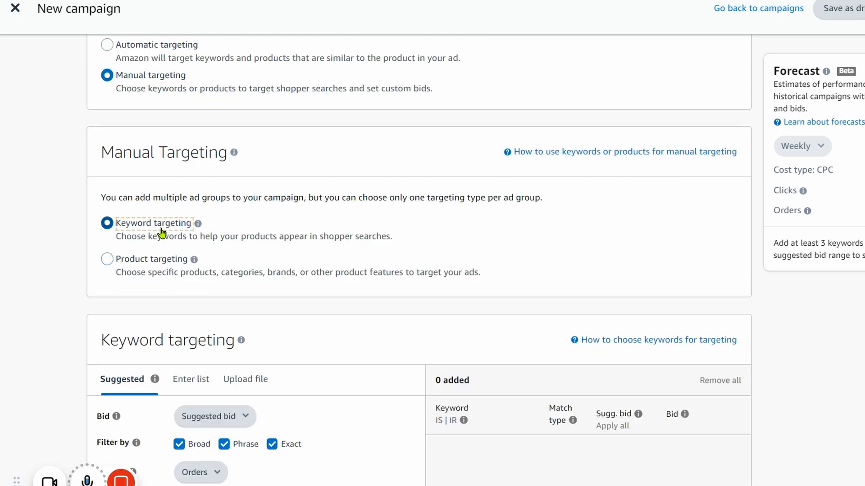
scroll(167, 232, "down", 3)
left_click(191, 269)
left_click(190, 368)
type("OW_B0BZZV94DT_kids chef hat")
Step: Limit the match type to Exact, trim the entry to kids chef hat and add it as a keyword
left_click(179, 333)
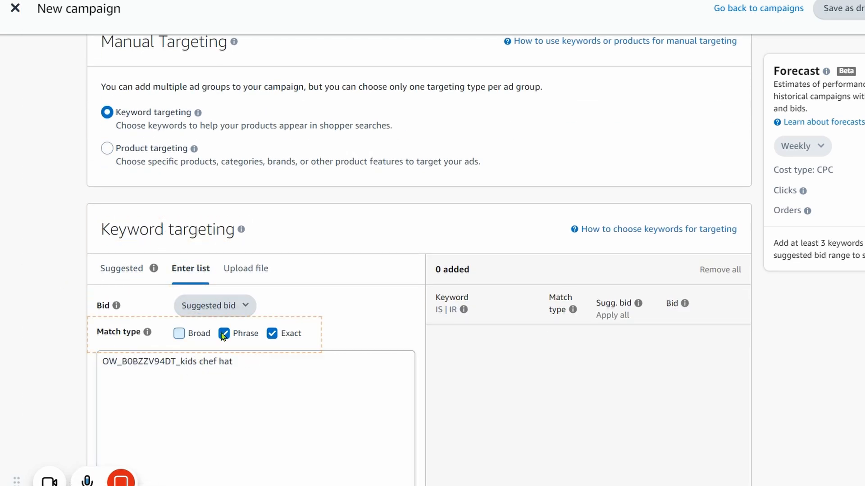
left_click(223, 333)
left_click_drag(181, 361, 23, 363)
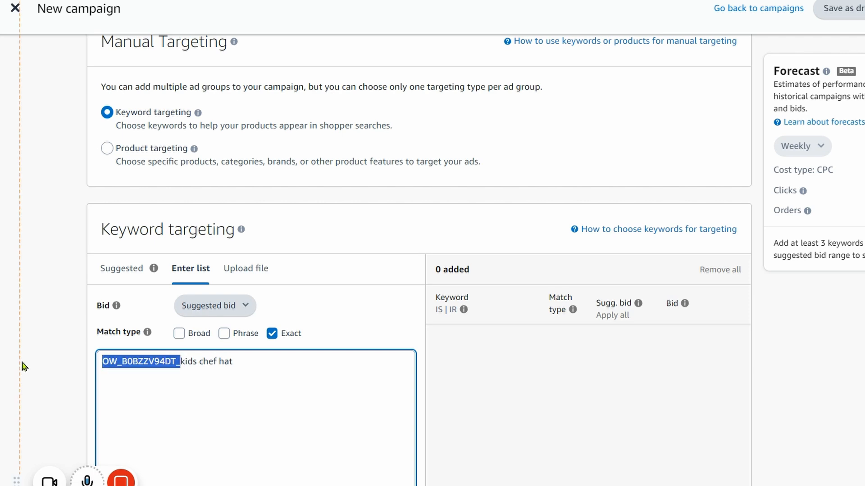
key("BackSpace")
scroll(133, 373, "down", 3)
left_click(360, 348)
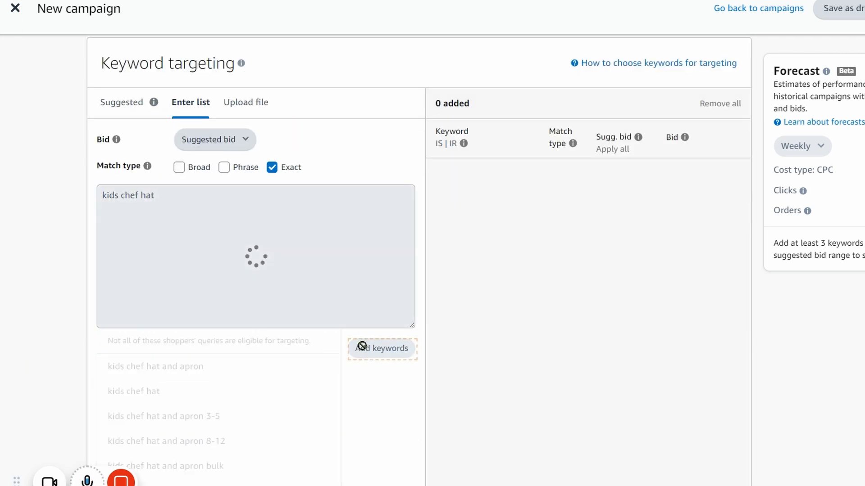
Step: Look up the Max CPC for kids chef hat in the report and set the keyword's bid to $2.49
key("ctrl+Tab")
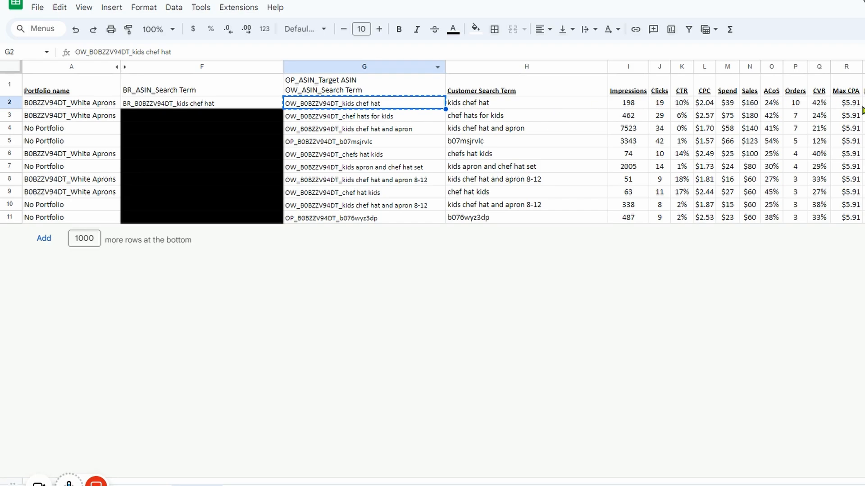
key("ctrl+Tab")
left_click(651, 174)
type("2.49")
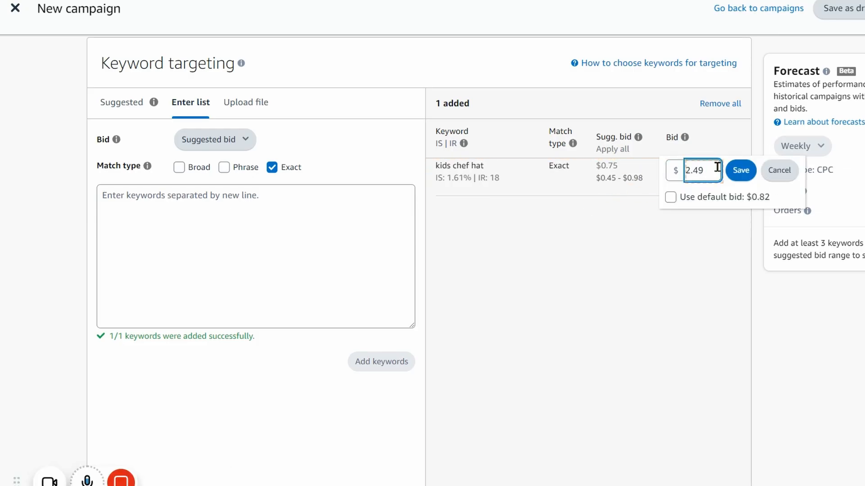
key("Return")
Step: Set the campaign bidding strategy to Dynamic bids - down only, leaving the negative keywords empty
scroll(331, 210, "down", 10)
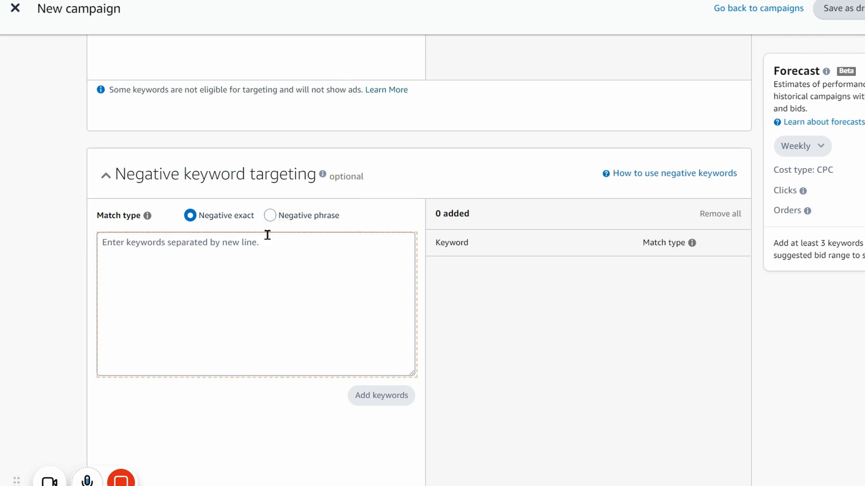
scroll(268, 235, "down", 12)
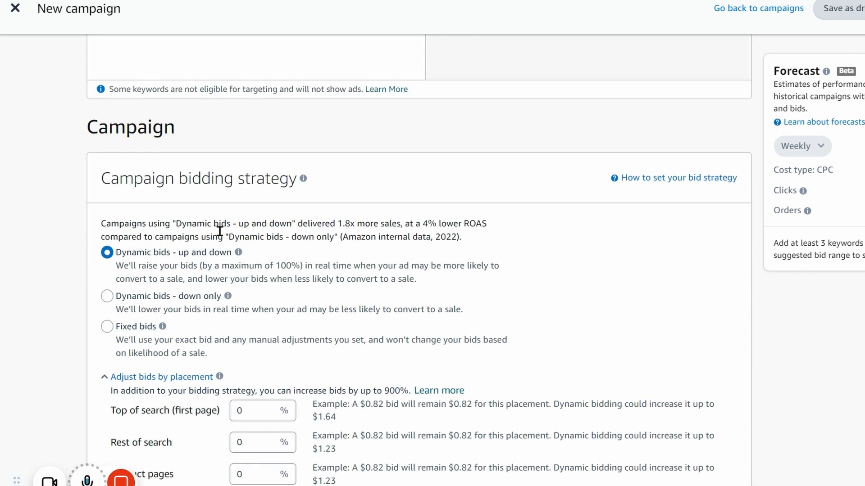
left_click(148, 296)
Step: Name the campaign OW_B0BZZV94DT_kids chef hat
scroll(320, 225, "down", 8)
left_click(247, 212)
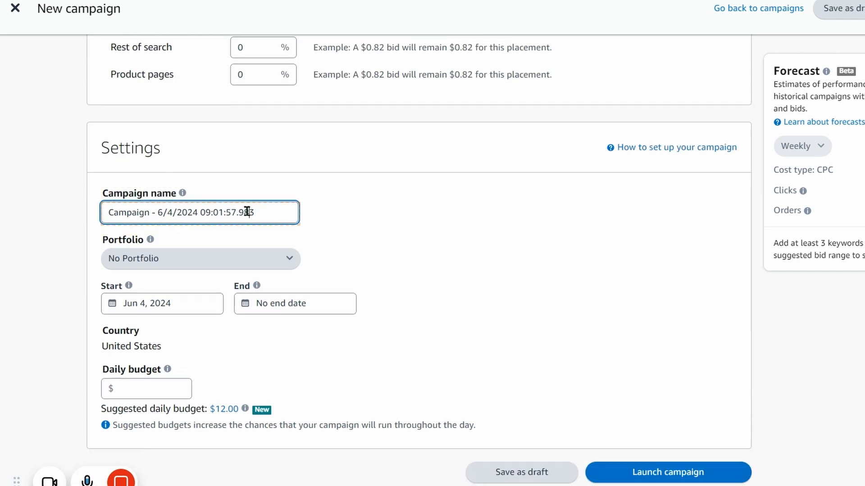
key("ctrl+a")
key("ctrl+v")
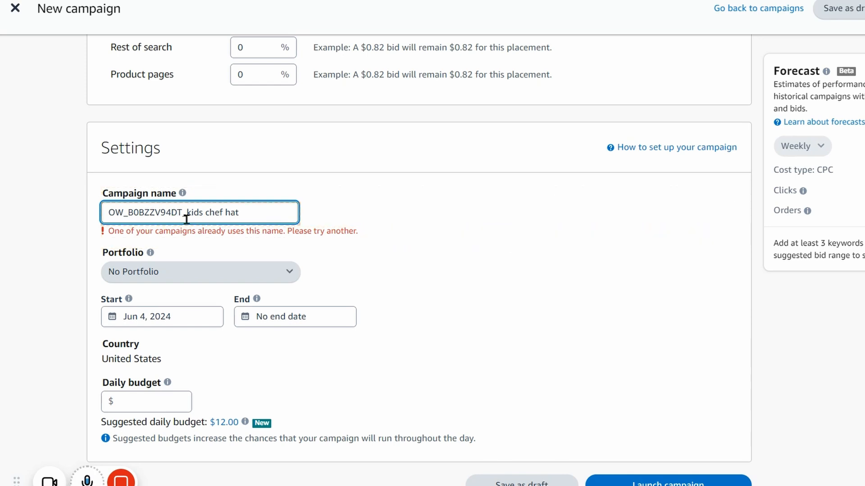
Step: Set the campaign's daily budget to $25.00 and leave the campaign setup without launching it
scroll(171, 230, "down", 2)
left_click(178, 286)
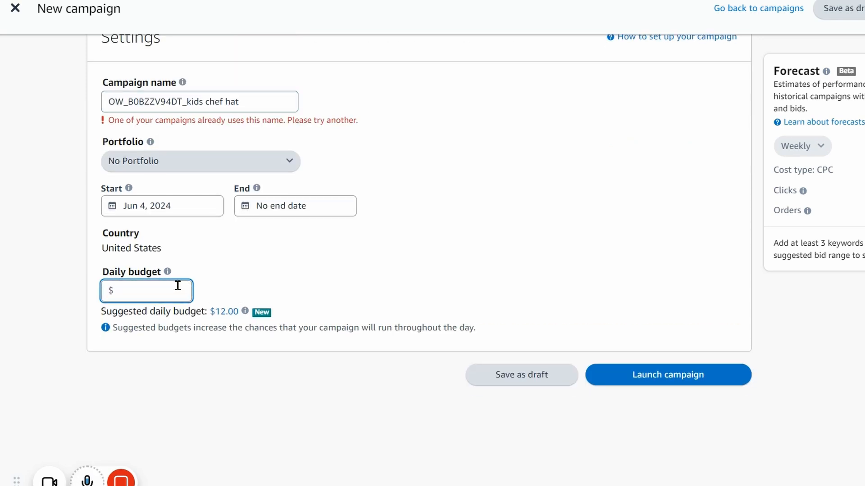
left_click(228, 310)
key("Tab")
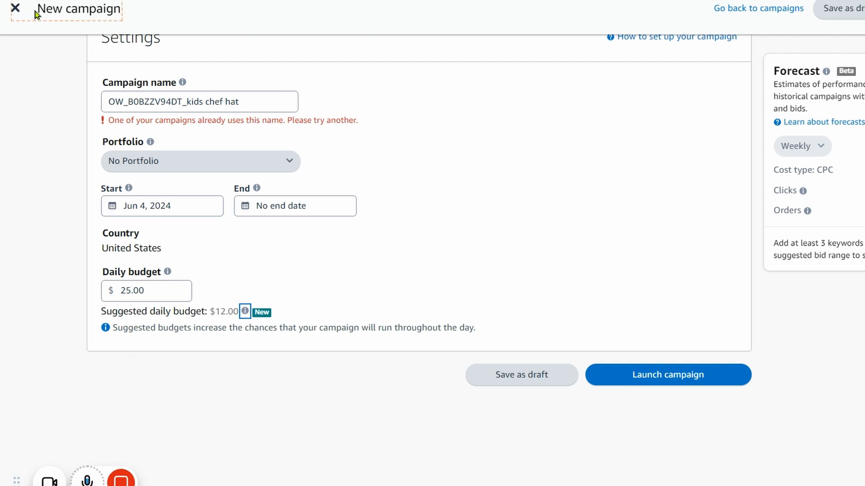
left_click(15, 11)
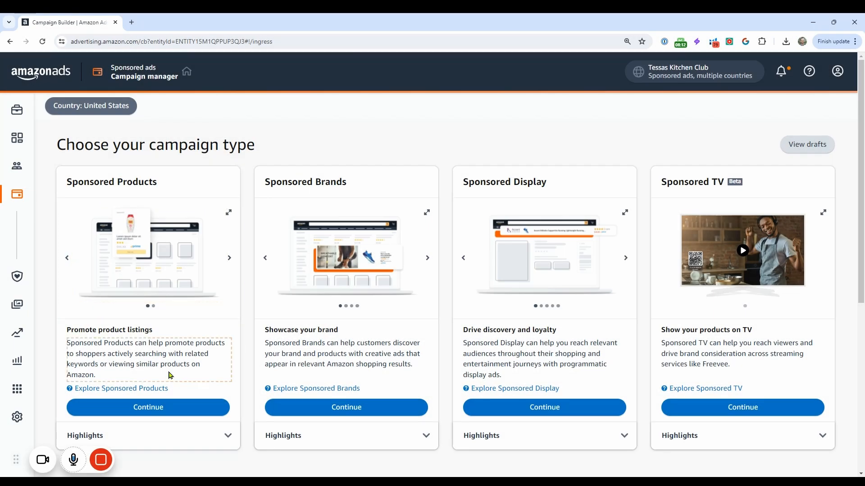
Step: Start another Sponsored Products campaign and name its ad group with the copied OP_B0BZZV94DT_b07msjrvlc
left_click(172, 407)
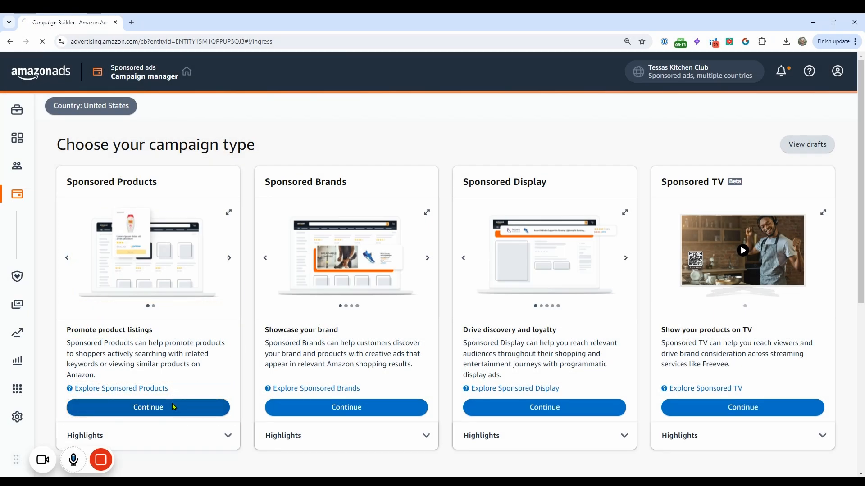
triple_click(238, 195)
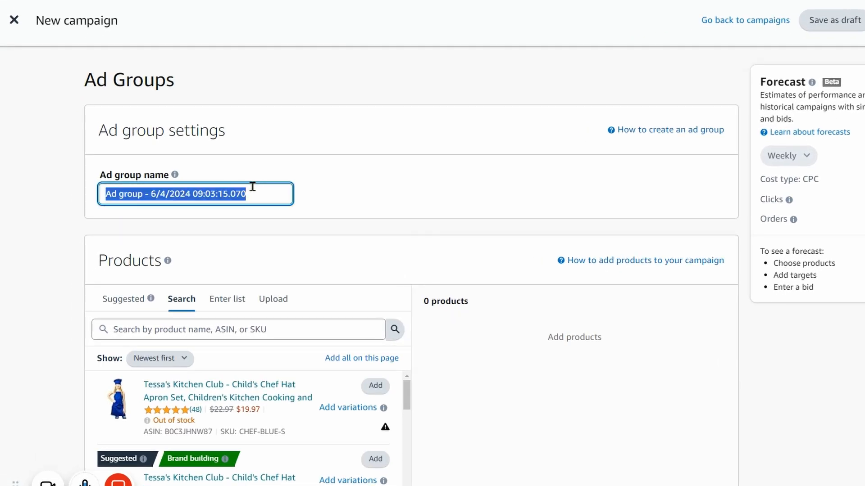
key("ctrl+v")
Step: Add the white chef hat and apron set, ASIN B0BZZV94DT, to the OP campaign
scroll(252, 187, "down", 4)
scroll(310, 251, "down", 5)
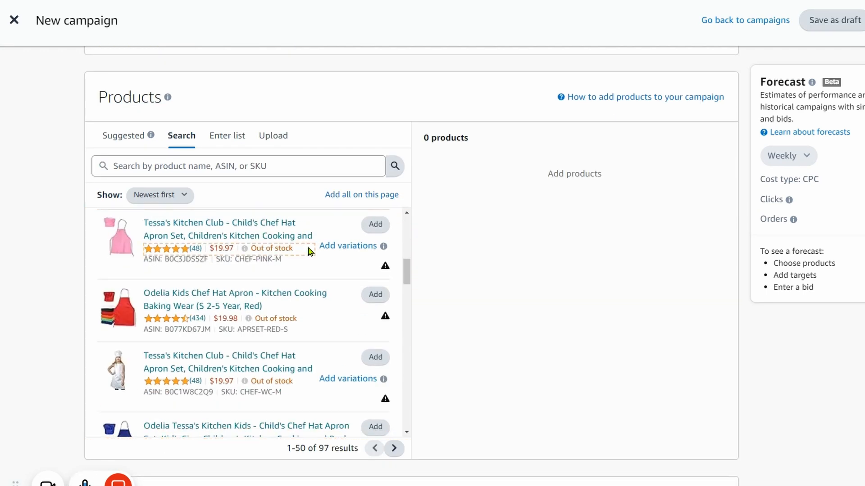
scroll(310, 251, "up", 3)
left_click(375, 251)
Step: Switch the campaign to manual targeting and choose product targeting
scroll(266, 285, "down", 4)
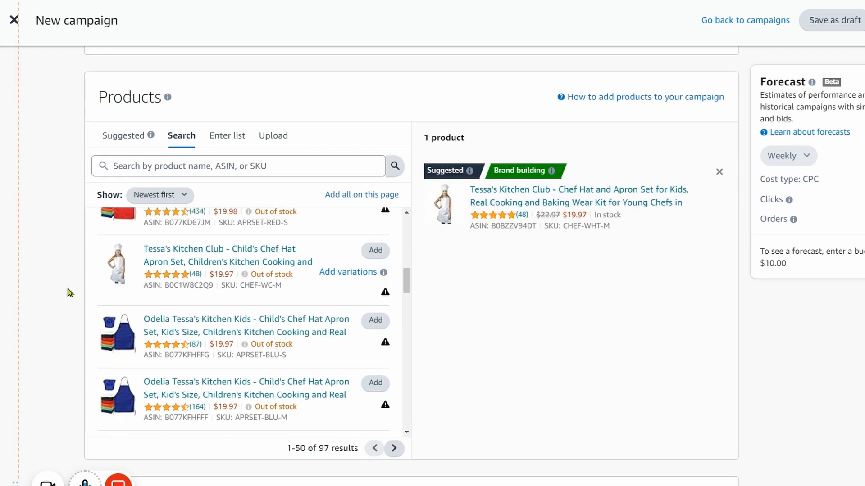
scroll(13, 293, "down", 5)
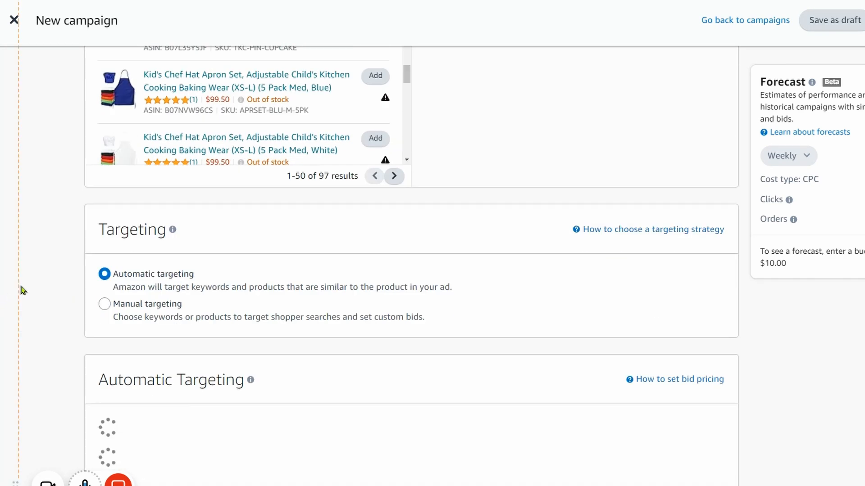
left_click(131, 303)
scroll(77, 306, "down", 5)
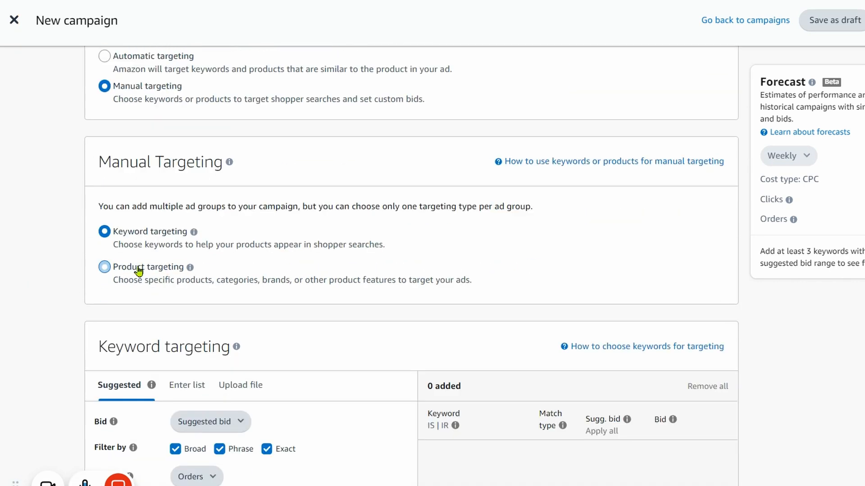
left_click(139, 270)
Step: Enter ASIN b07msjrvlc as an individual product without its name prefix and target it with Exact only, not Expanded
scroll(174, 158, "down", 5)
left_click(224, 116)
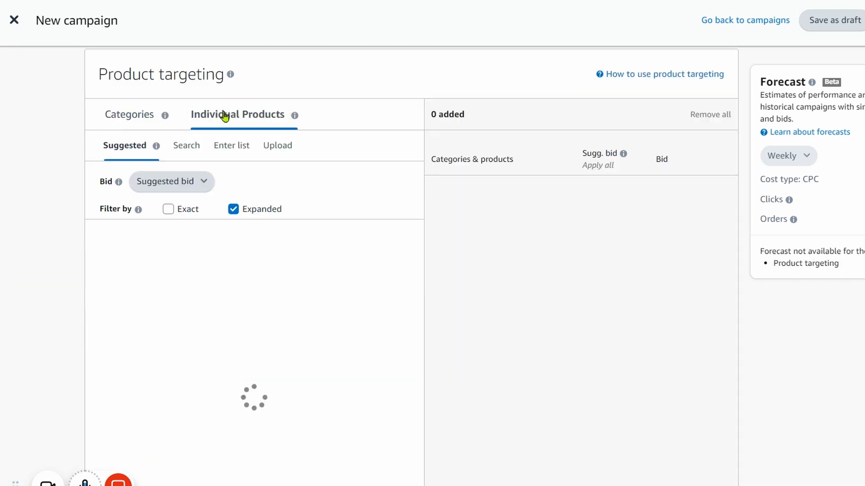
left_click(186, 145)
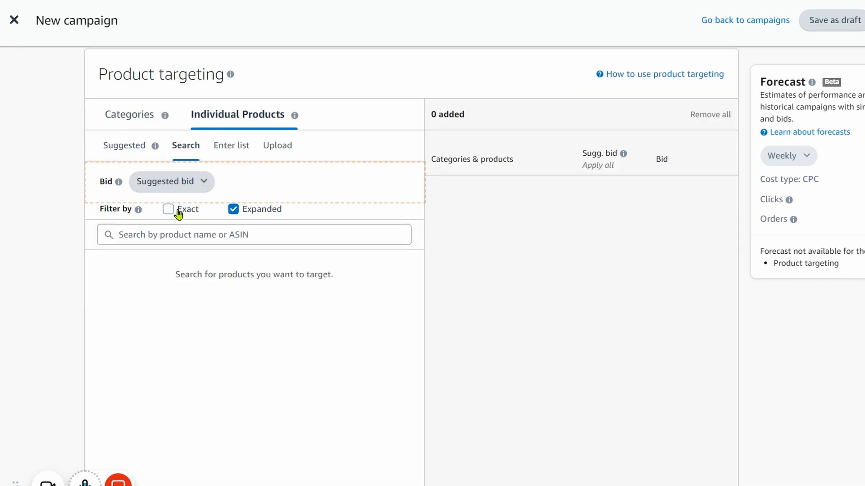
left_click(221, 157)
left_click(172, 242)
type("OP_B0BZZV94DT_b07msjrvlc")
left_click_drag(182, 246, 57, 247)
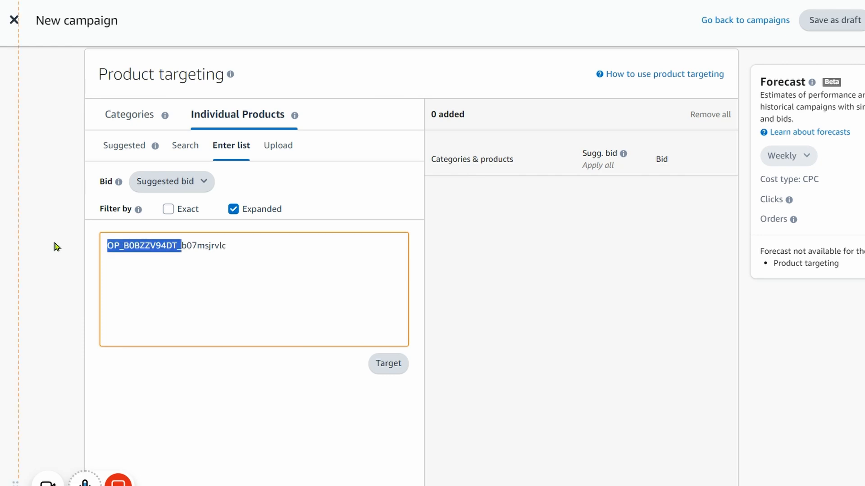
key("BackSpace")
left_click(255, 209)
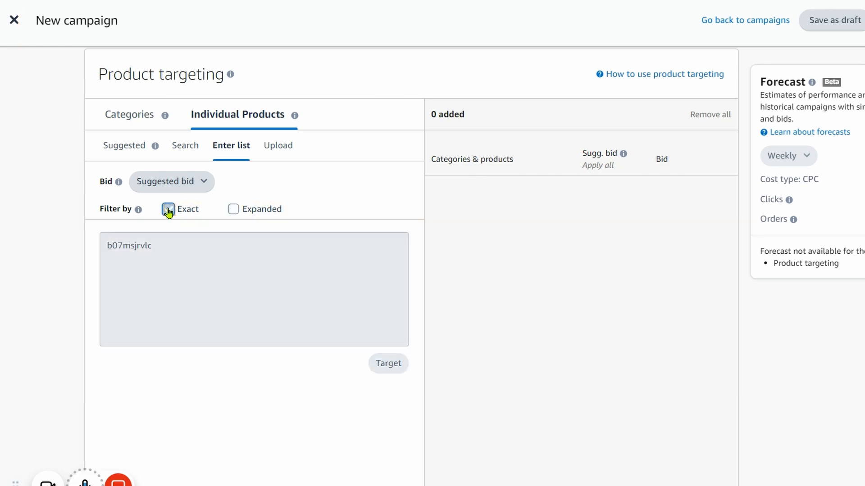
left_click(168, 210)
left_click(386, 365)
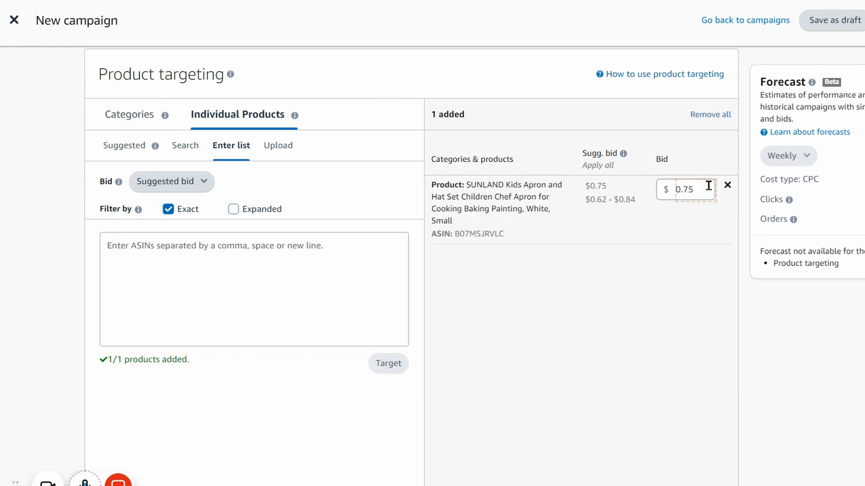
Step: Look up the Max CPC for b07msjrvlc in the report and set the targeted product's bid to $0.70
key("alt+Tab")
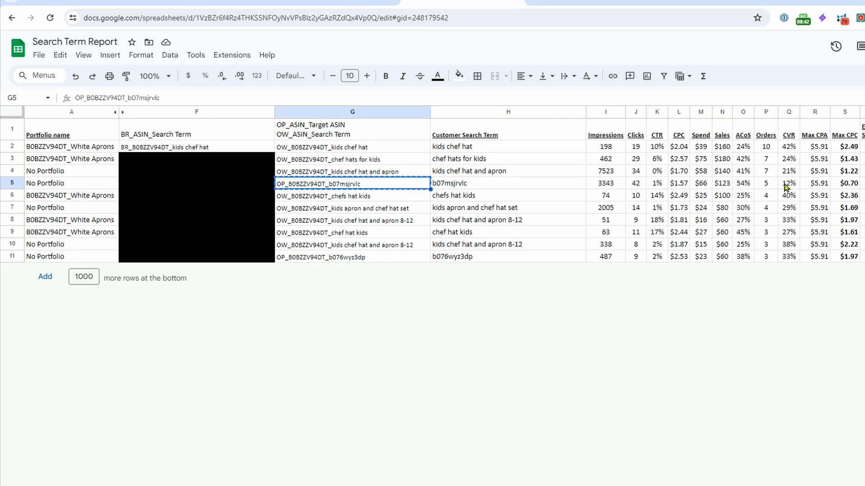
key("alt+Tab")
left_click_drag(701, 188, 621, 191)
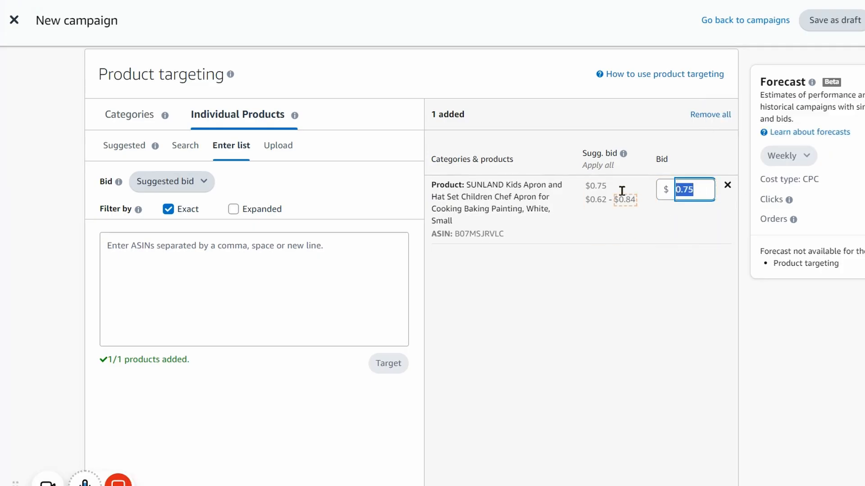
type("0.70")
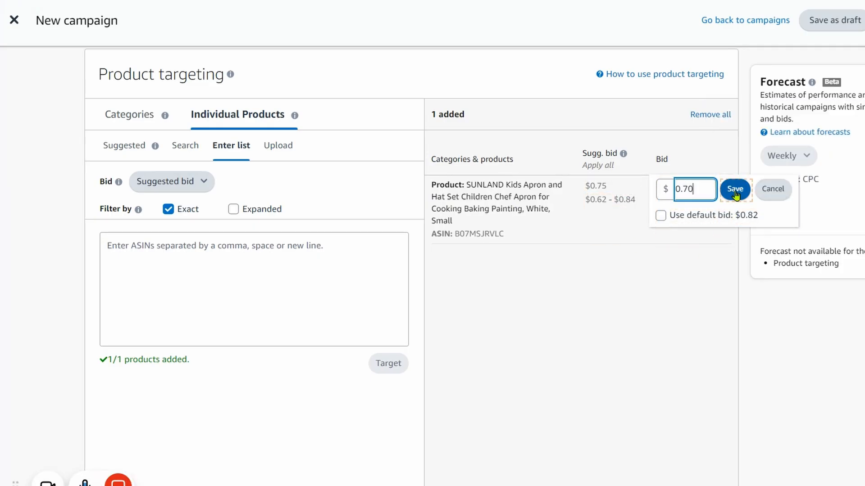
left_click(734, 190)
Step: Skip the negative product targeting and set the bidding strategy to Dynamic bids - down only
scroll(180, 290, "down", 10)
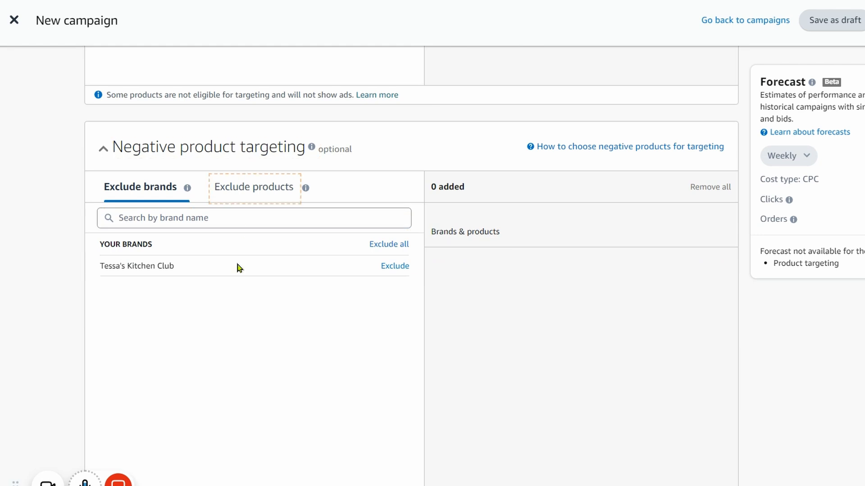
scroll(231, 345, "down", 3)
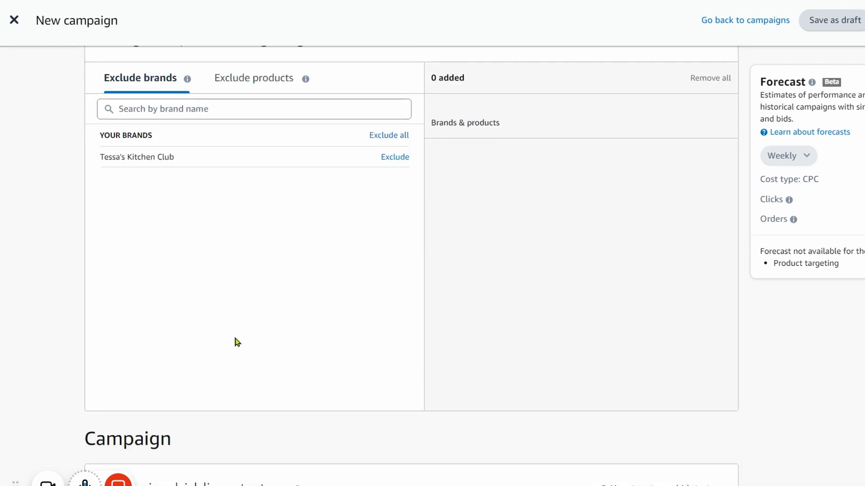
scroll(238, 341, "down", 9)
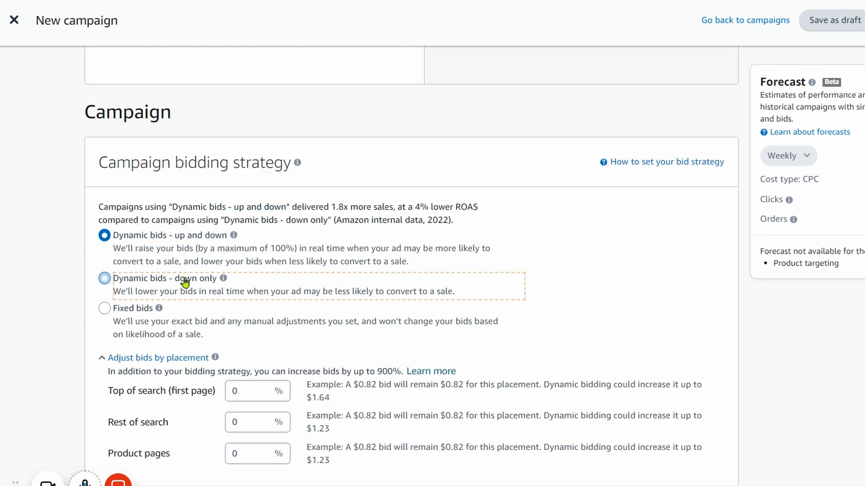
left_click(329, 297)
Step: Name the campaign OP_B0BZZV94DT_b07msjrvlc and assign it to the B0BZZV94DT_White Aprons portfolio
scroll(335, 299, "down", 8)
triple_click(251, 250)
type("OP_B0BZZV94DT_b07msjrvlc")
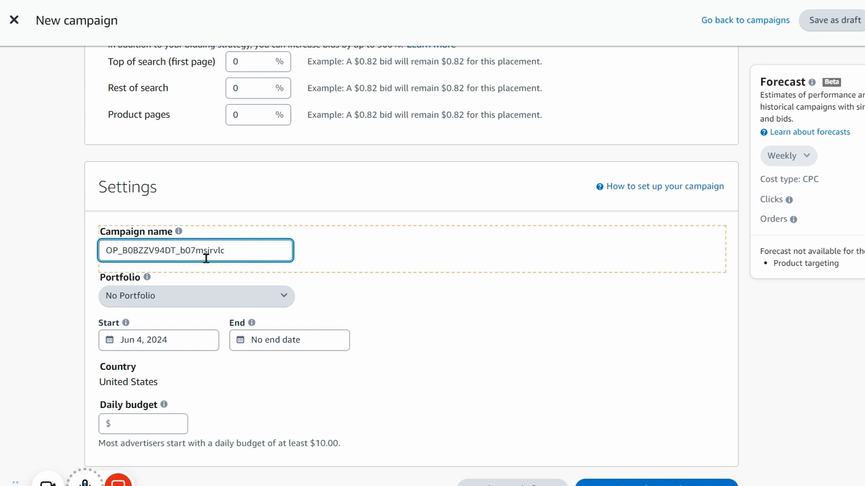
scroll(156, 279, "down", 3)
left_click(150, 194)
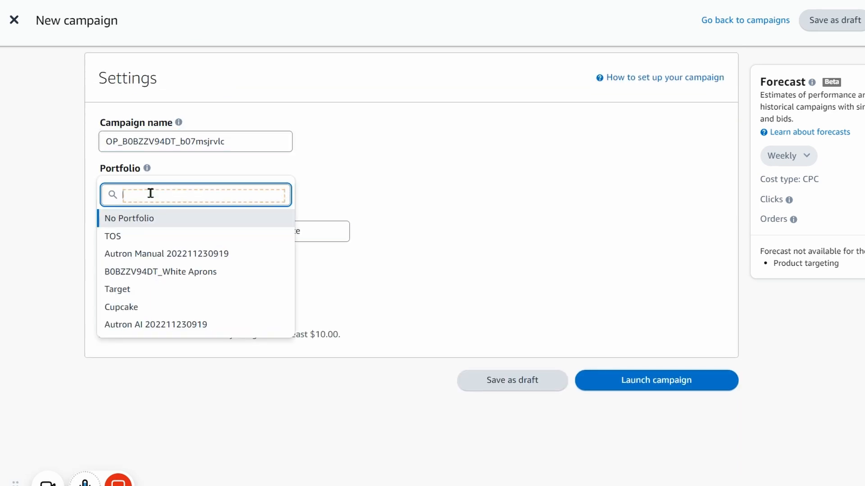
left_click(155, 271)
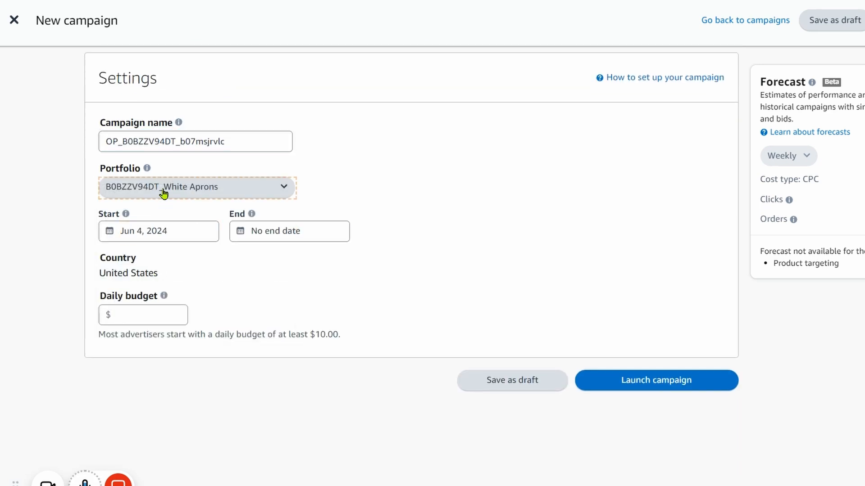
Step: Set the OP campaign's daily budget to $5 and launch the campaign
left_click(158, 310)
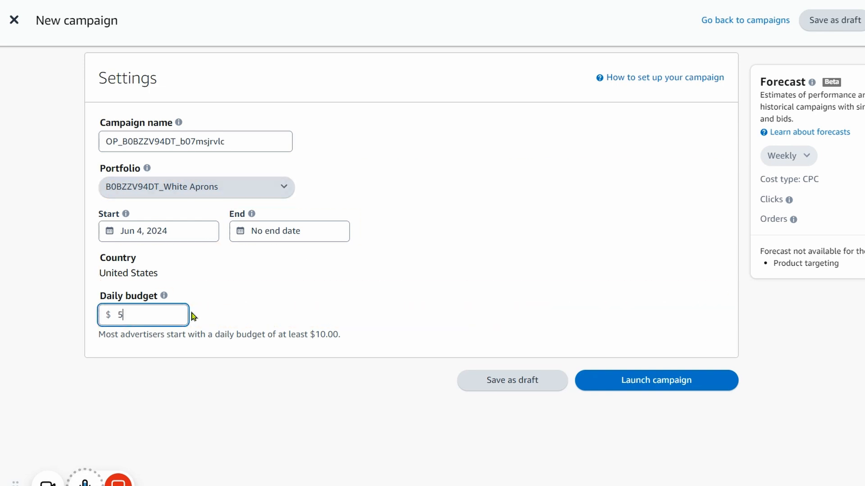
type("5")
left_click(271, 428)
left_click(657, 380)
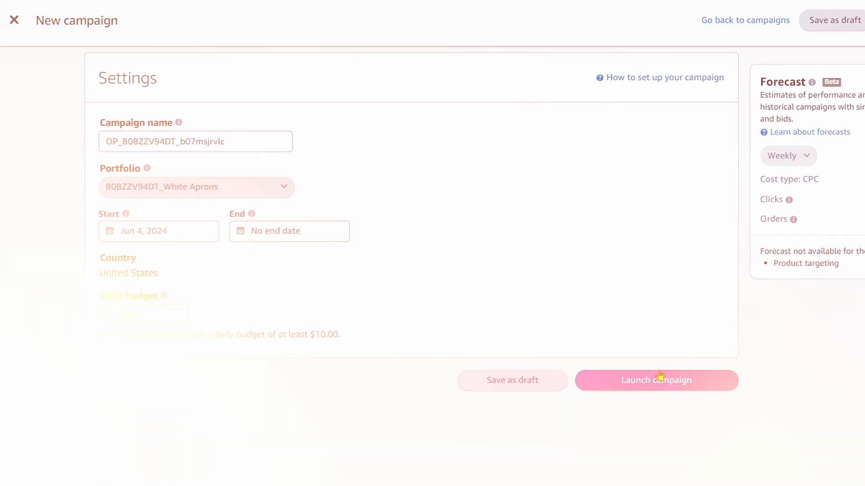